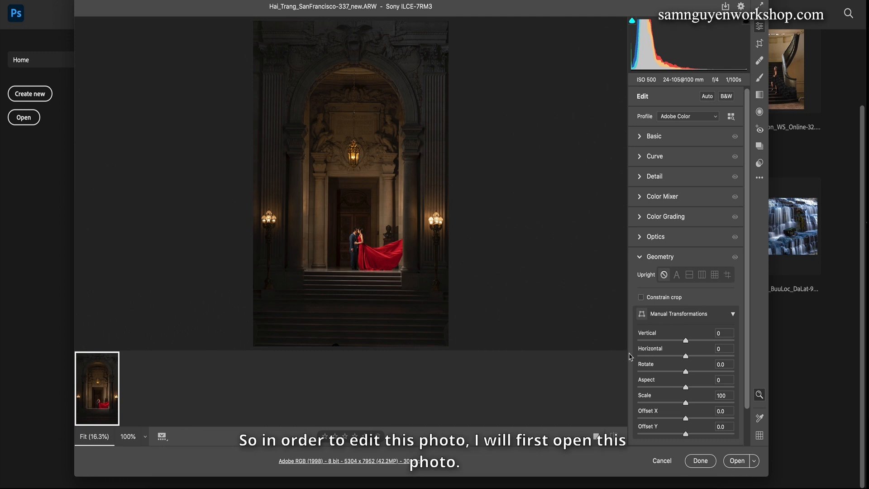
Open the raw photo for editing in Photoshop and straighten it with a slight crop rotation
click(729, 461)
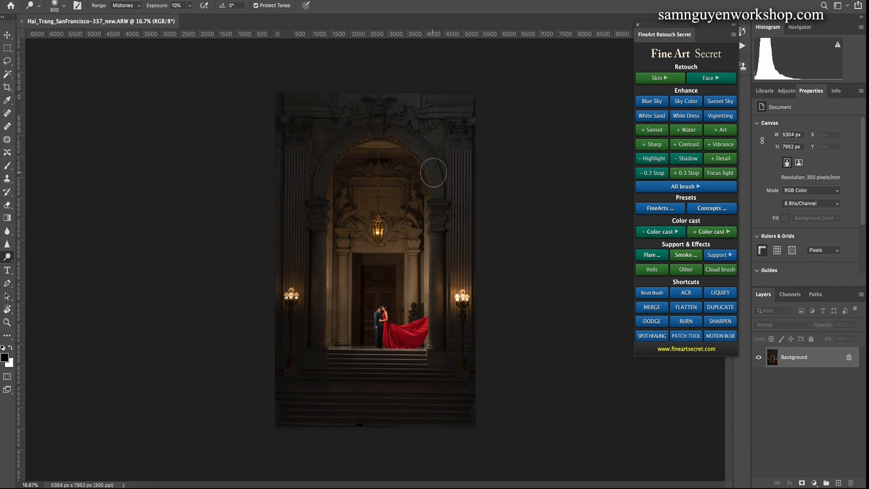
key(c)
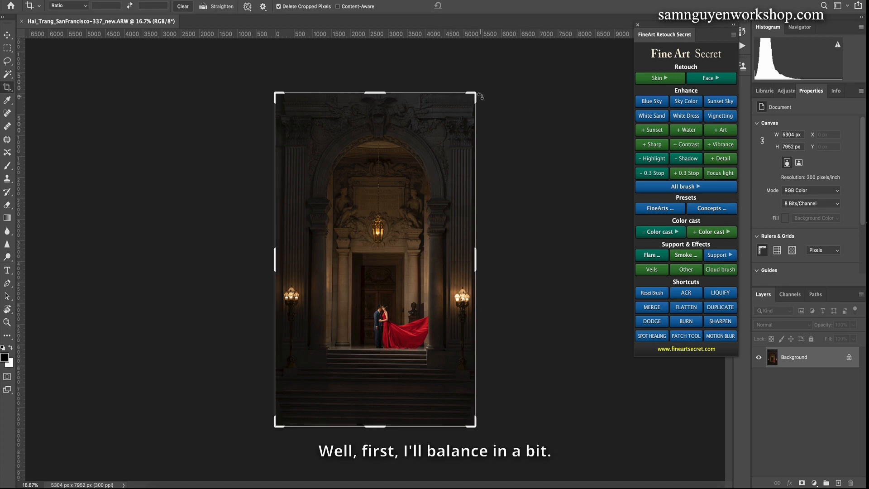
drag(481, 95, 476, 93)
key(Return)
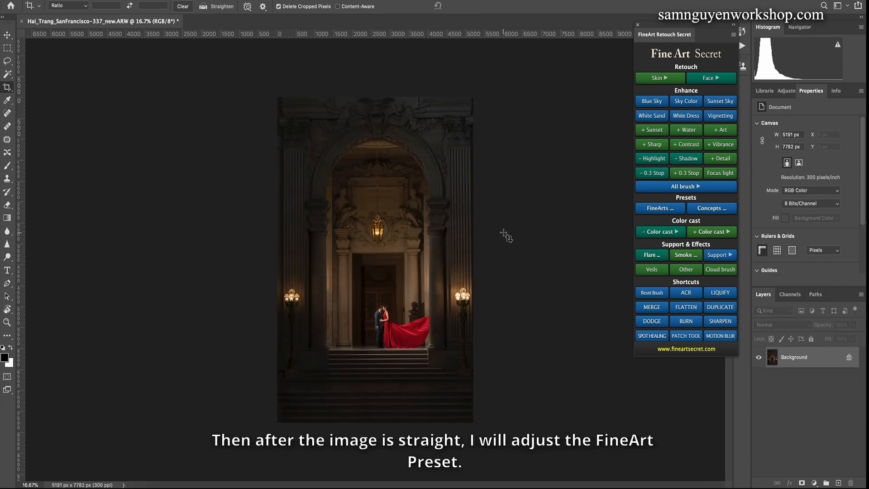
Apply the Indoor Arts preset from FineArt Colors 1 to the photo
click(652, 211)
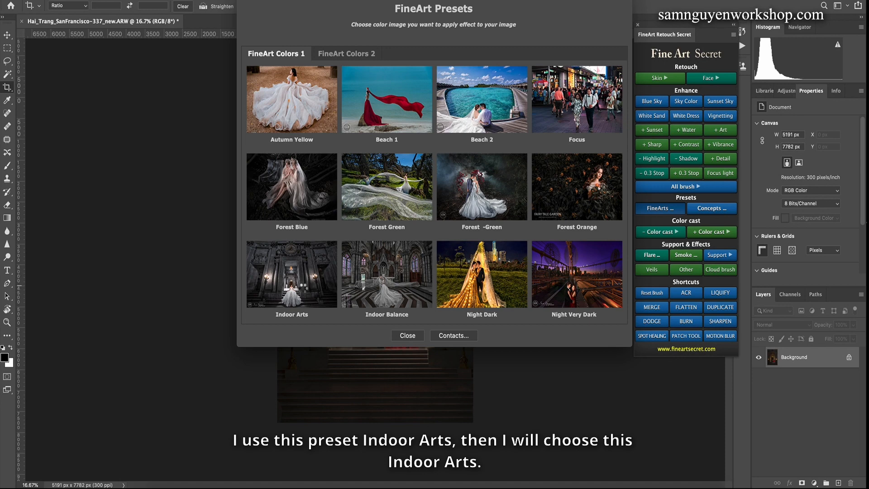
click(304, 287)
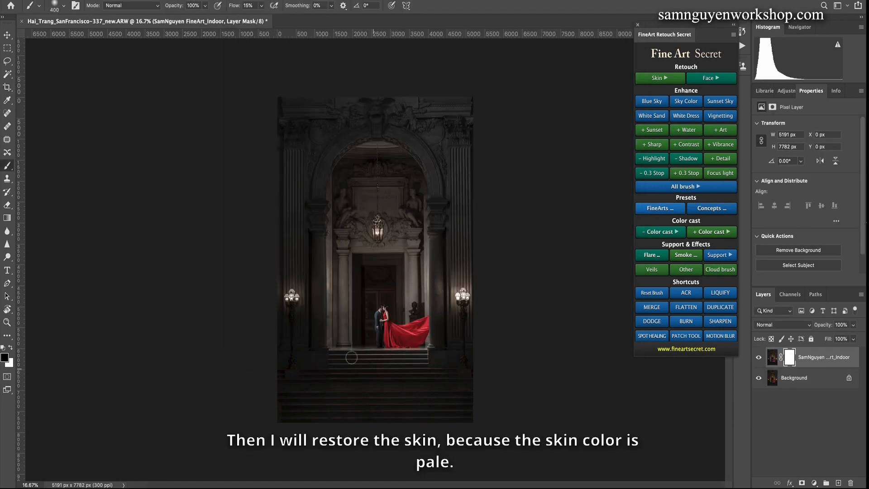
Paint black over the couple's skin on the preset layer's mask with a small brush at 29% flow to restore its color
key(super+plus)
key(super+plus)
key(super+plus)
key(super+plus)
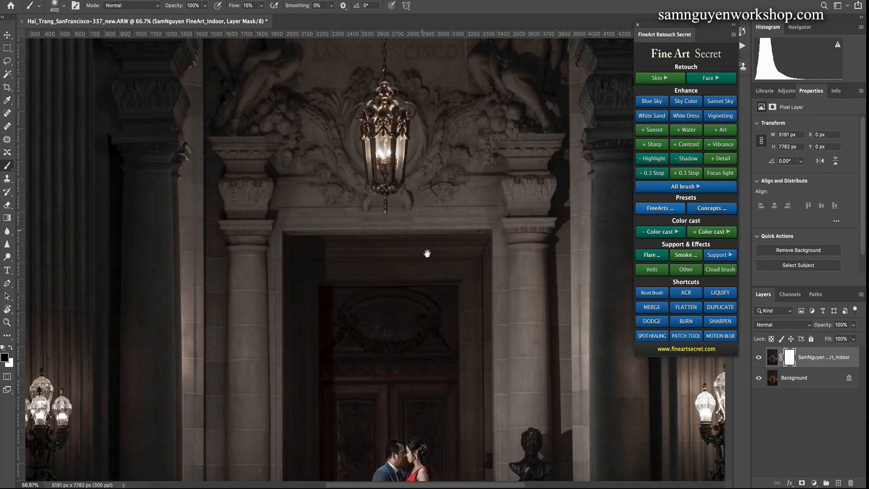
drag(427, 253, 423, 27)
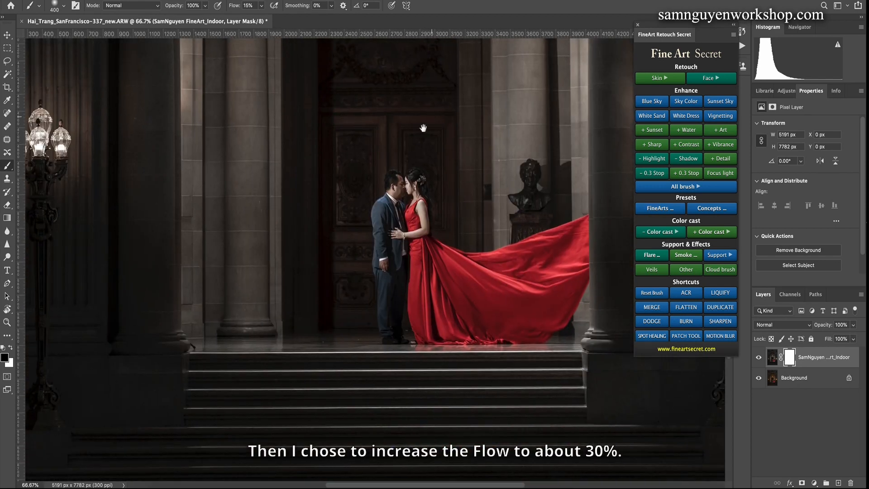
click(261, 6)
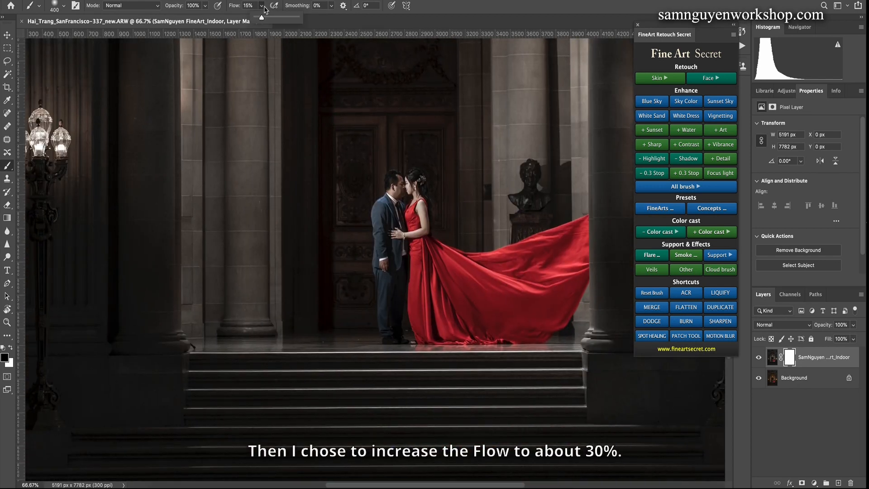
drag(261, 19, 267, 19)
click(390, 177)
key(bracketleft)
key(bracketleft)
key(bracketleft)
key(bracketleft)
key(bracketleft)
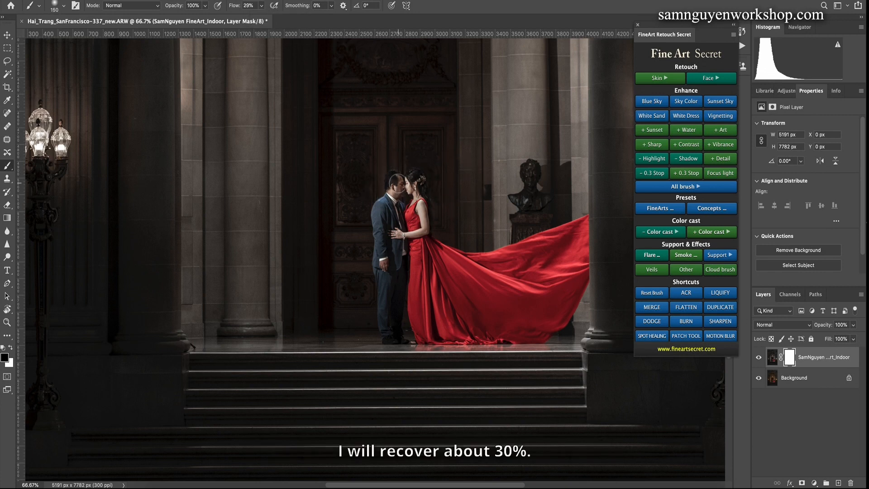
key(bracketleft)
key(bracketleft)
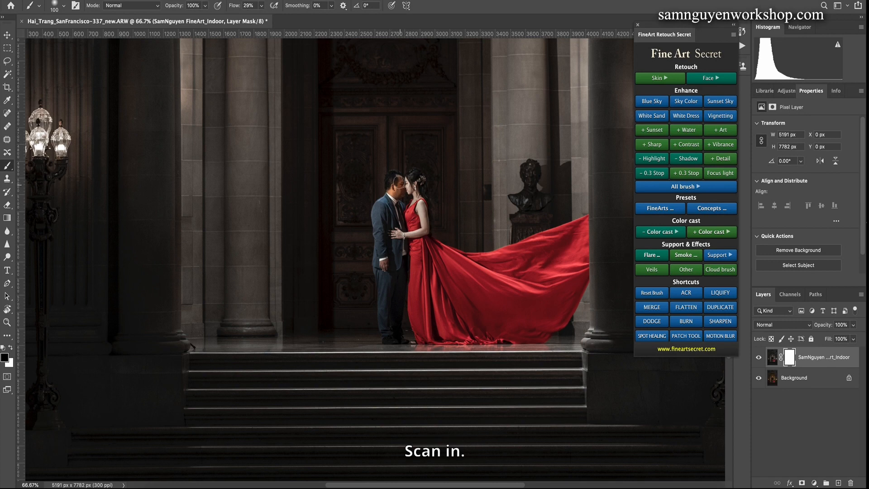
key(bracketleft)
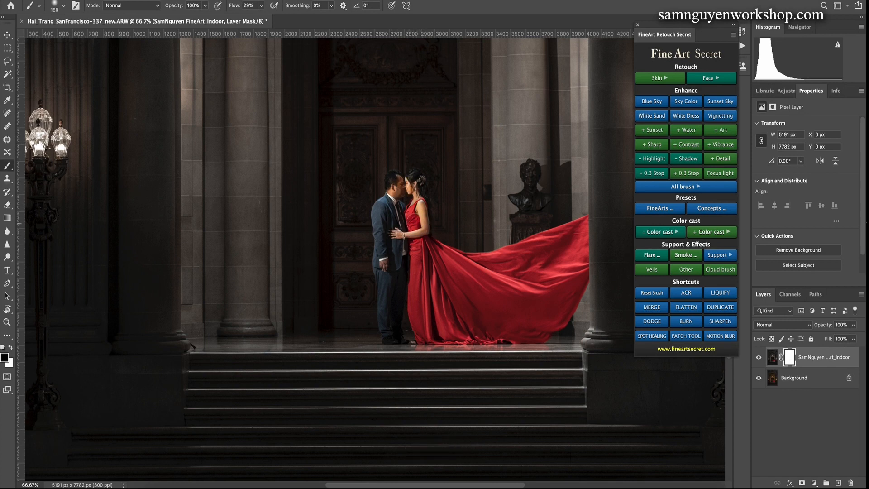
key(bracketleft)
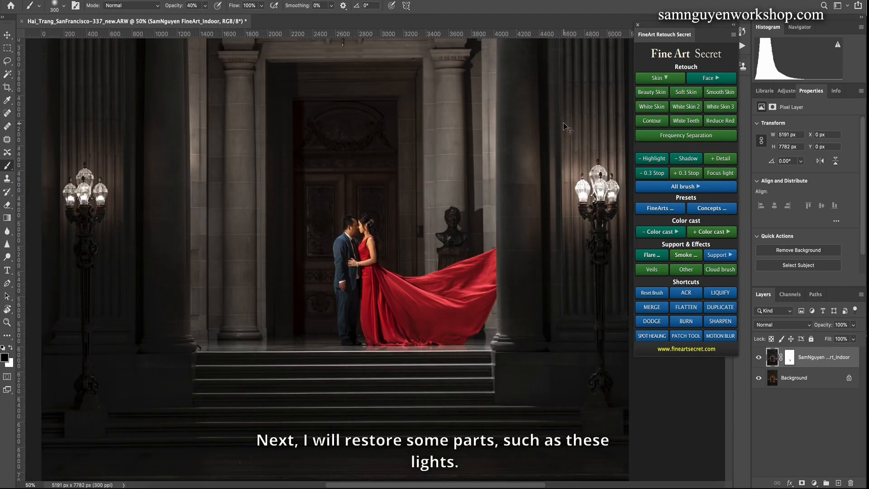
Paint black over the three lamps on the preset layer's mask at 40% opacity to restore their warm color, and compare before and after
key(super+minus)
key(super+minus)
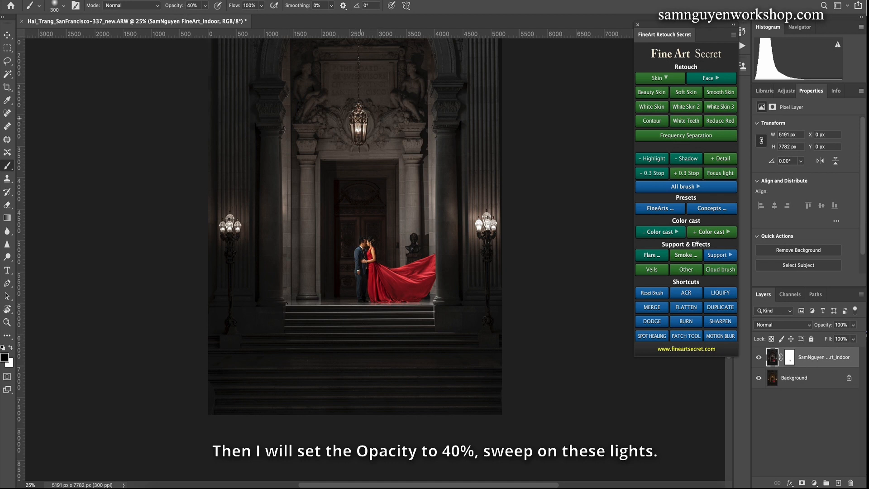
drag(359, 118, 360, 125)
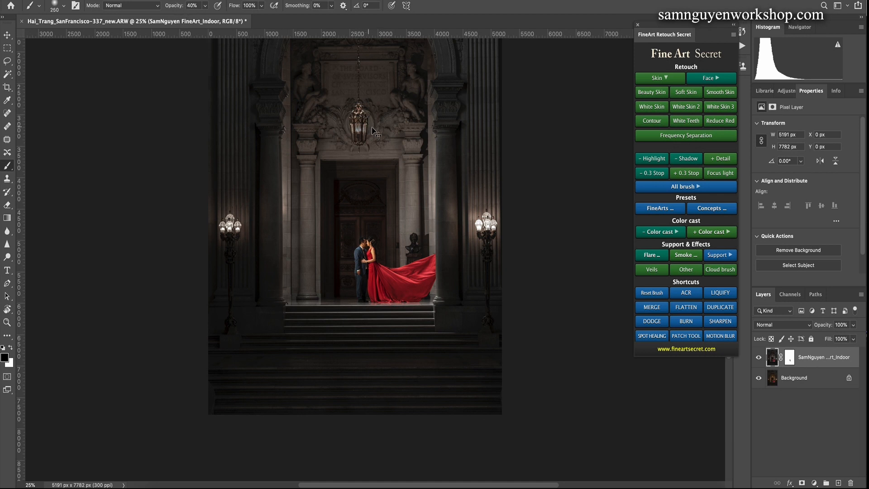
click(790, 357)
key(x)
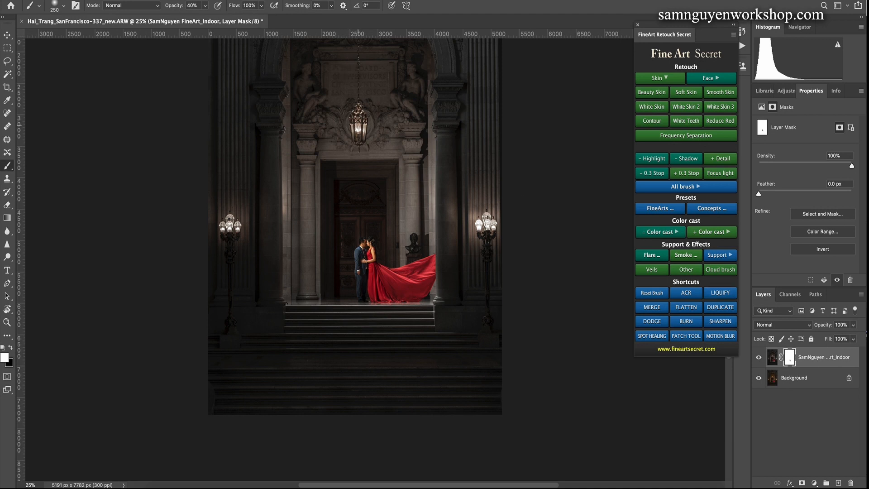
key(x)
key(ctrl+minus)
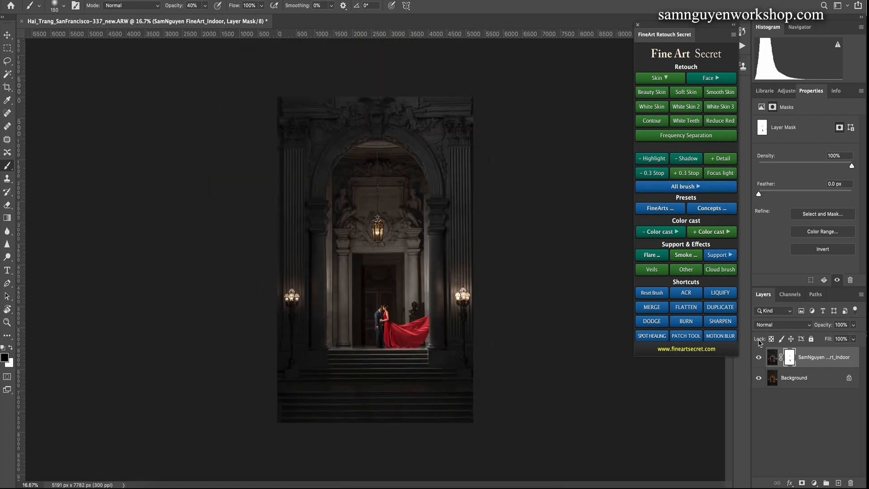
click(758, 357)
click(759, 358)
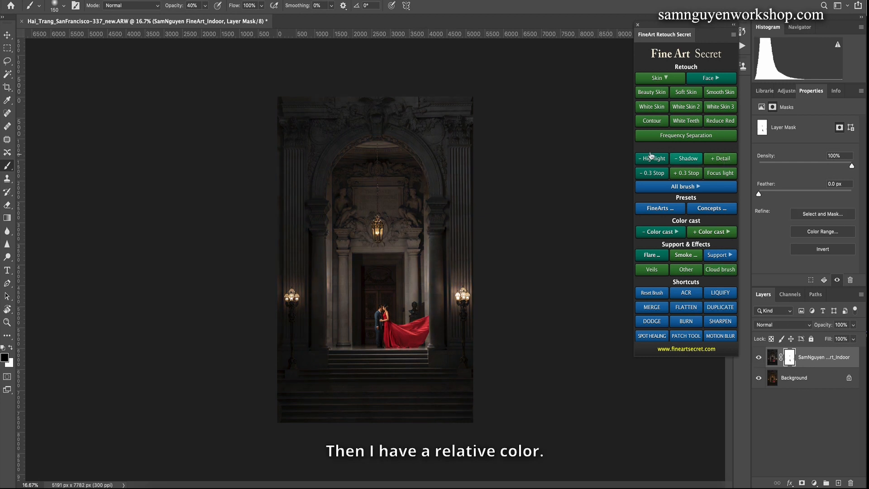
Apply the + Contrast enhancement twice and the + 0.3 Stop enhancement twice to the photo
click(666, 79)
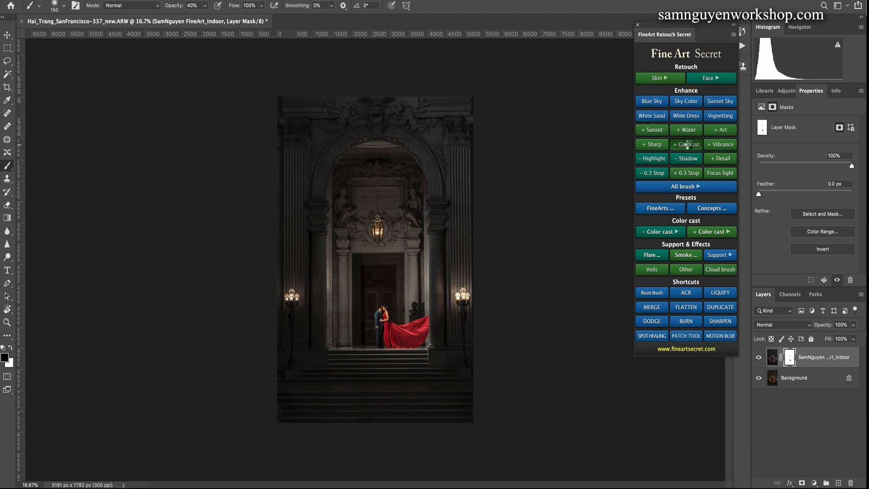
click(688, 145)
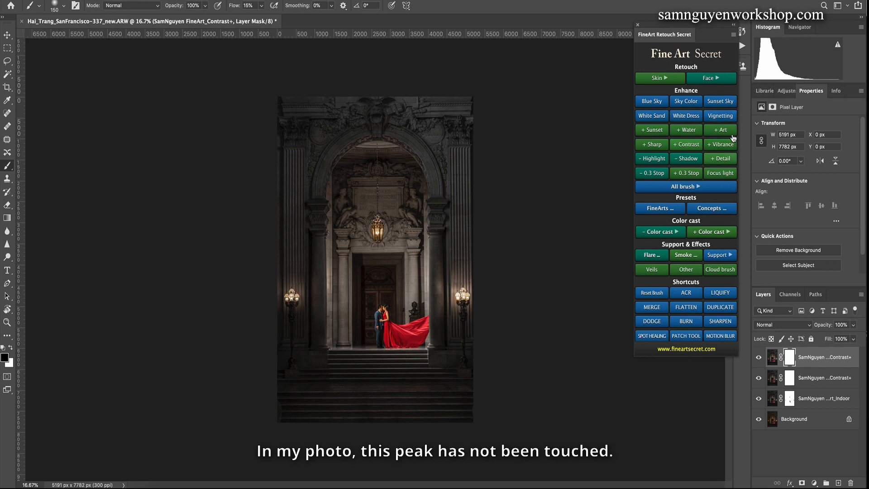
click(681, 176)
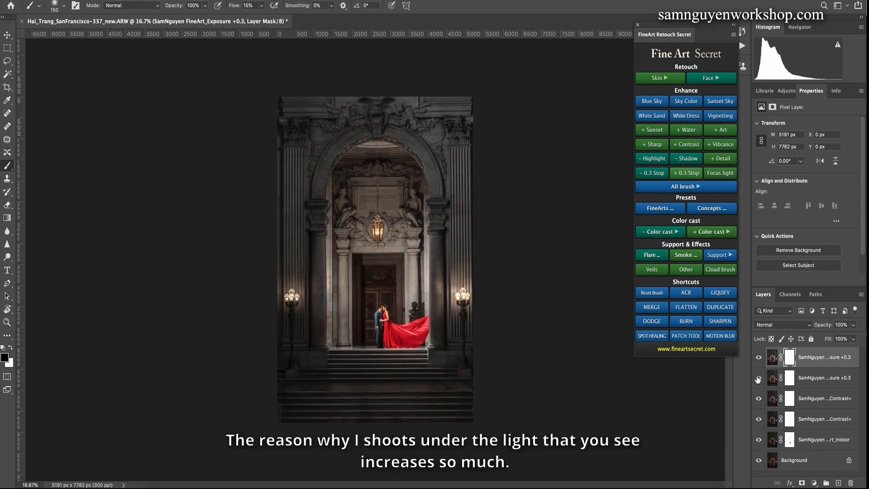
Group the two contrast and two exposure layers and add a white layer mask to the group
click(772, 358)
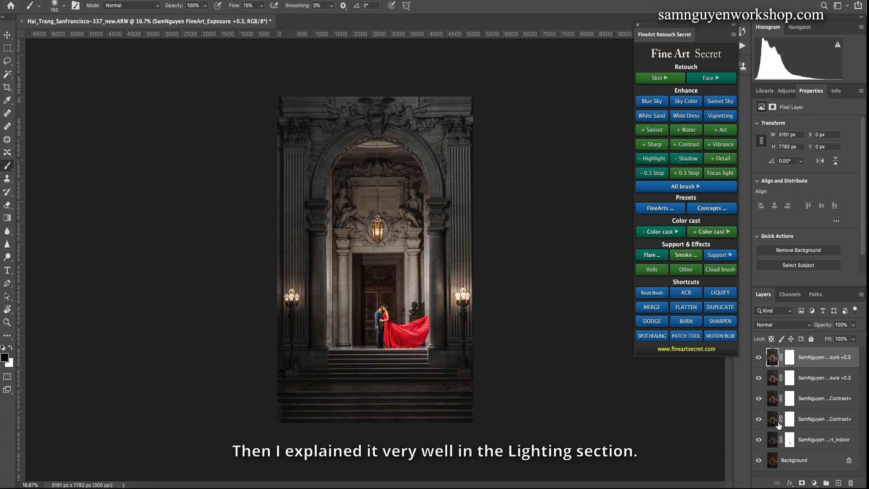
shift+click(772, 419)
key(ctrl+g)
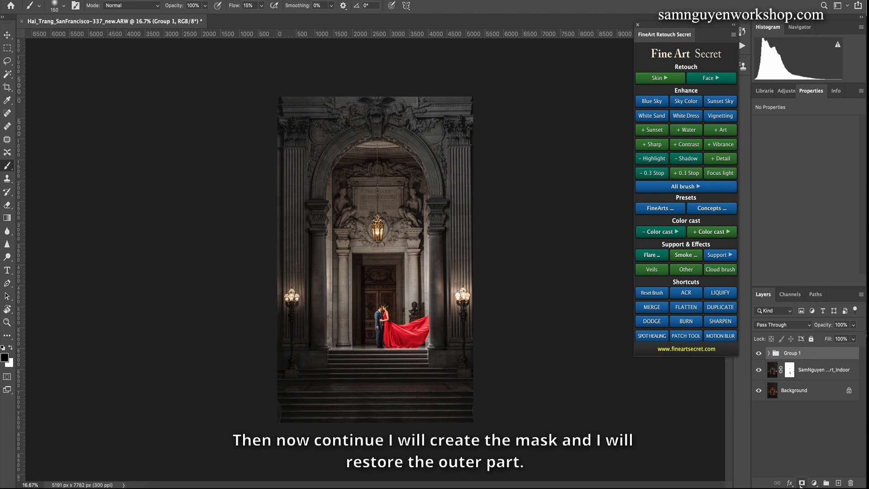
click(802, 483)
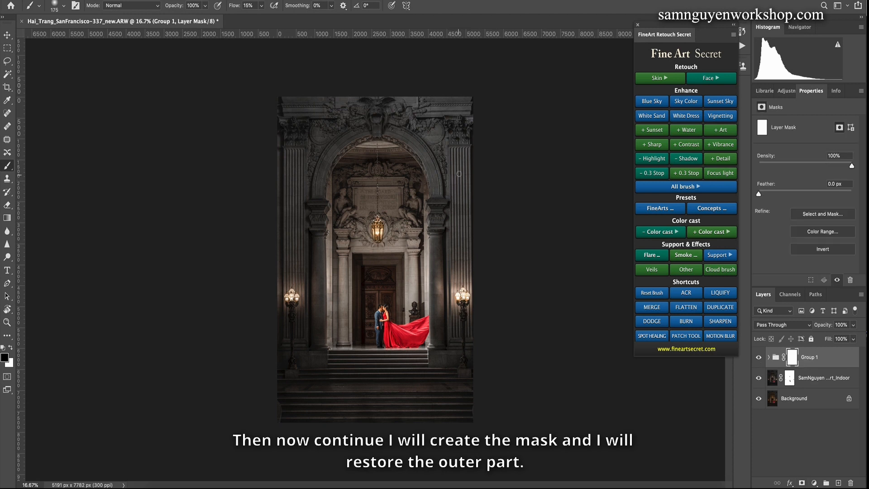
Darken the outer walls around the arch by painting black on the group's mask with a 1500 px brush at 80% flow
key(bracketright)
key(bracketright)
key(bracketright)
key(bracketright)
key(bracketright)
key(bracketright)
key(bracketright)
key(bracketright)
key(bracketright)
key(bracketright)
key(bracketright)
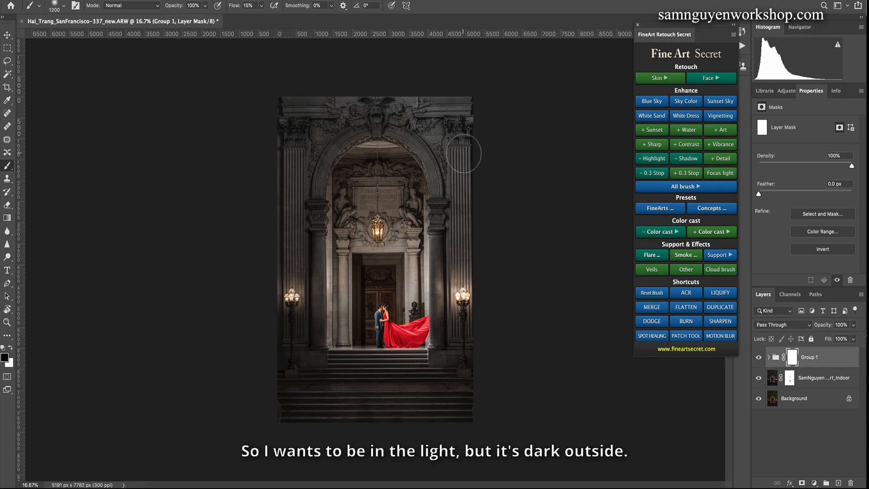
key(bracketright)
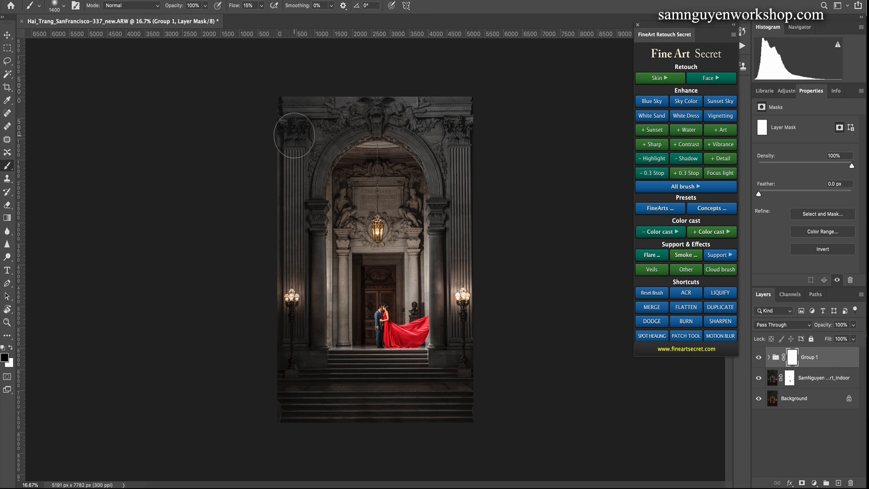
click(261, 6)
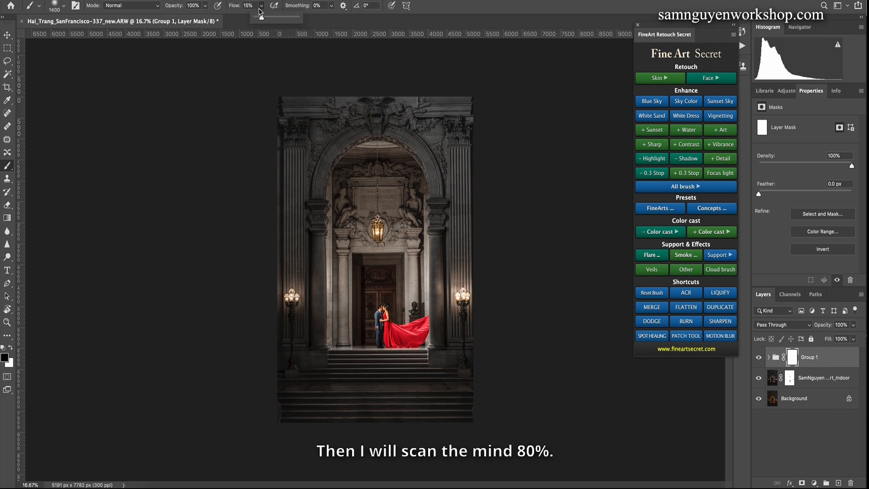
drag(266, 19, 290, 19)
click(312, 156)
key(bracketright)
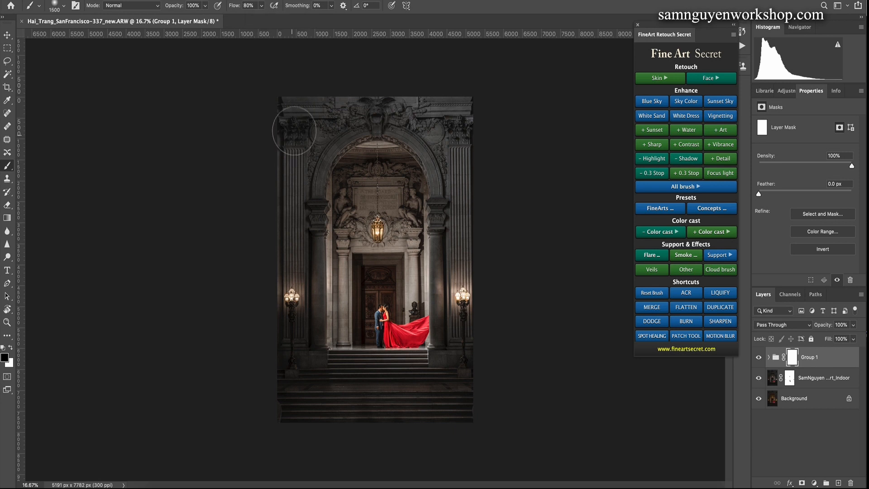
drag(295, 130, 283, 364)
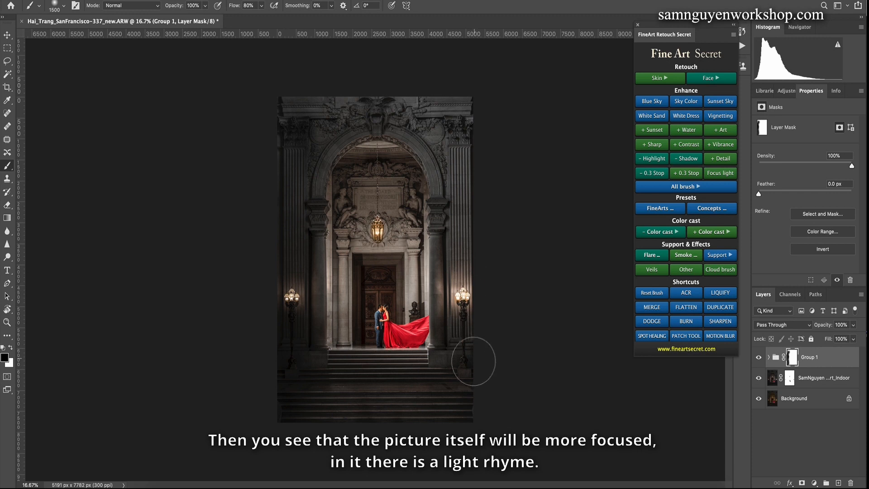
mouse_move(463, 365)
mouse_down()
mouse_move(467, 90)
mouse_move(431, 78)
mouse_move(429, 116)
mouse_move(297, 101)
mouse_move(297, 147)
mouse_move(254, 167)
mouse_move(281, 158)
mouse_up()
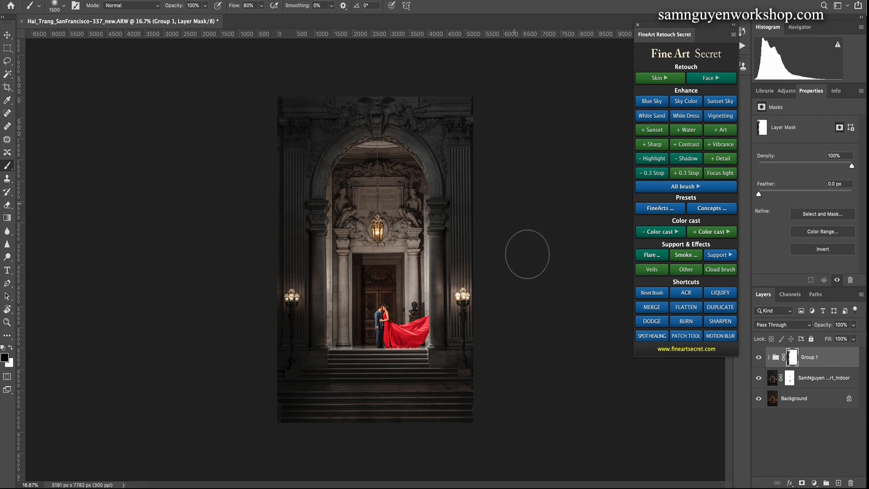
Paint black over the stairs on the group's mask at 40% opacity, and compare the group's effect before and after
key(4)
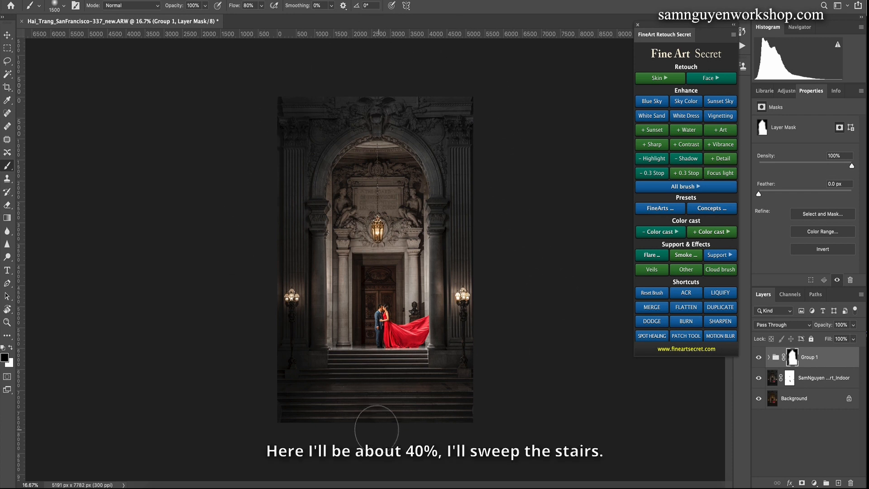
mouse_move(311, 422)
mouse_down()
mouse_move(470, 421)
mouse_move(271, 427)
mouse_move(420, 405)
mouse_move(269, 403)
mouse_move(364, 399)
mouse_up()
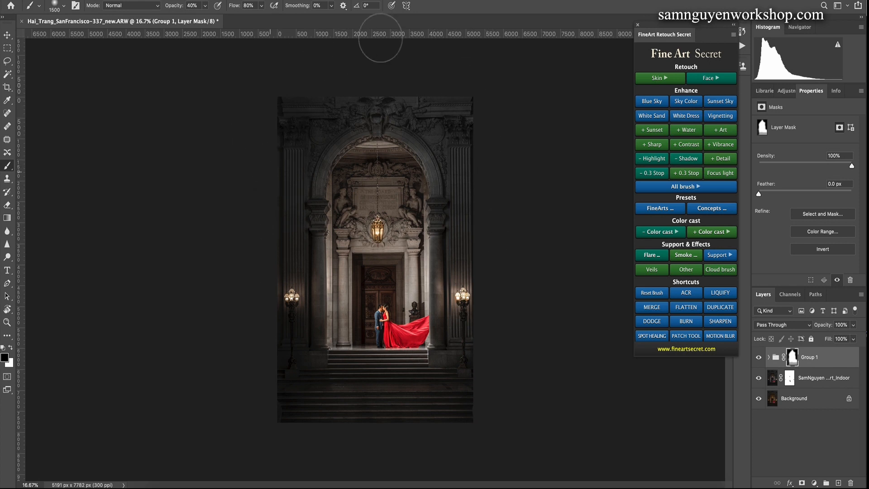
click(759, 357)
click(759, 358)
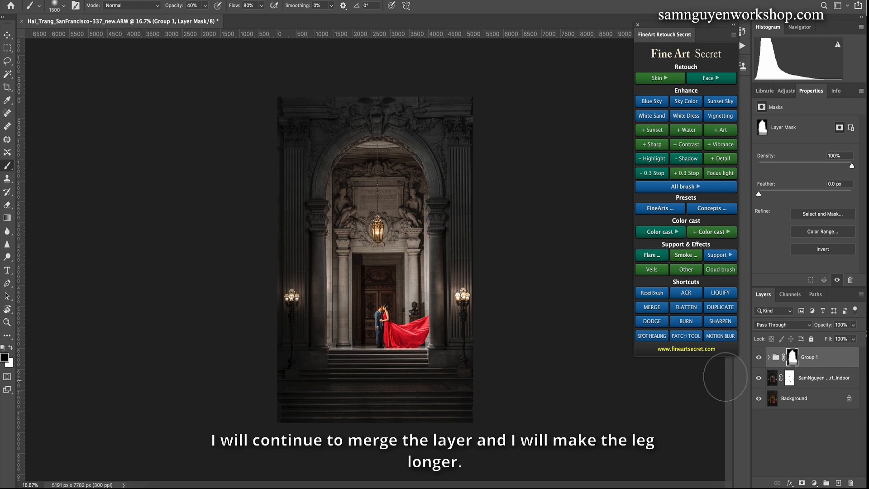
Merge everything into a new layer and stretch its lower part from the couple's legs down to a height of about 2528 px
click(655, 307)
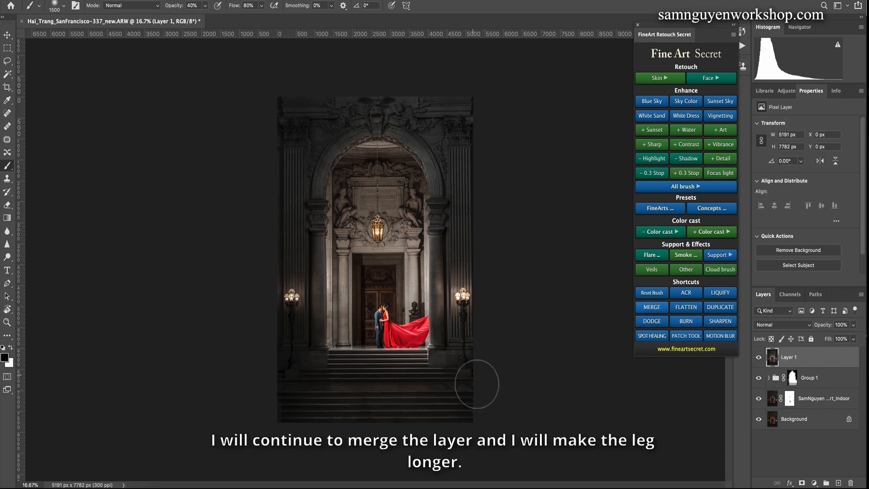
key(m)
drag(490, 426, 185, 334)
key(ctrl+t)
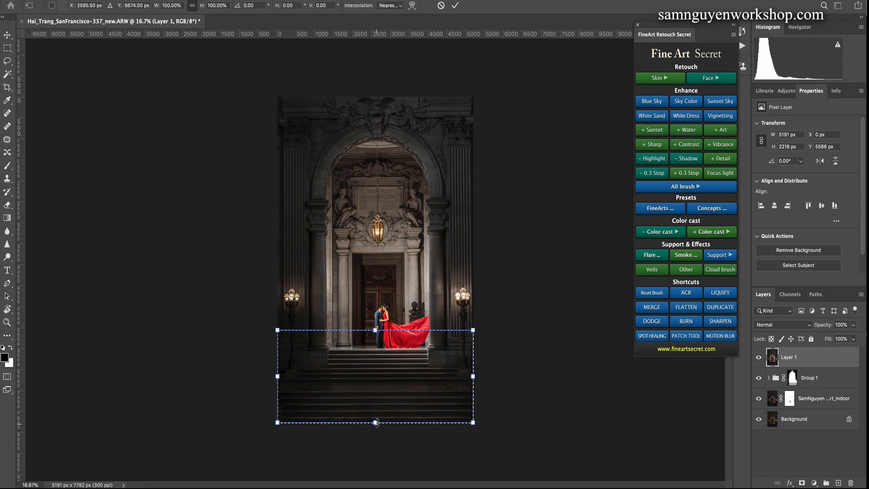
drag(376, 424, 376, 436)
key(Return)
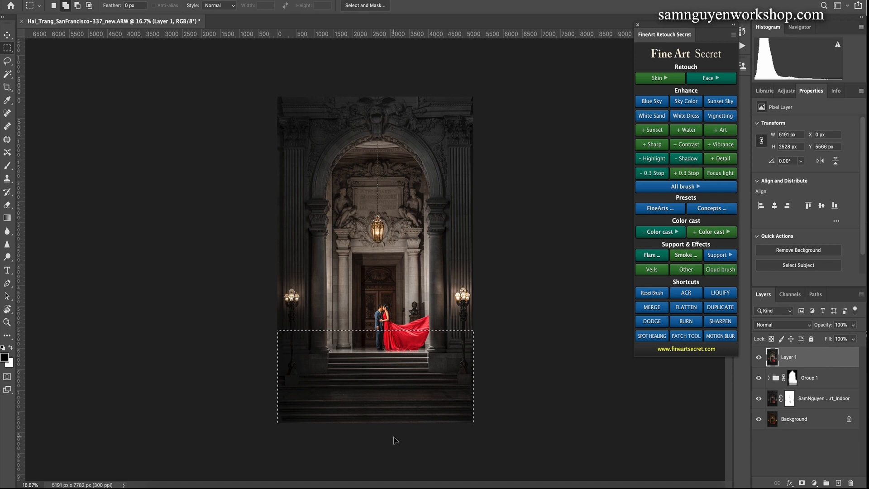
Deselect the stretched area and apply the orange color cast reduction at 72% layer opacity
key(ctrl+d)
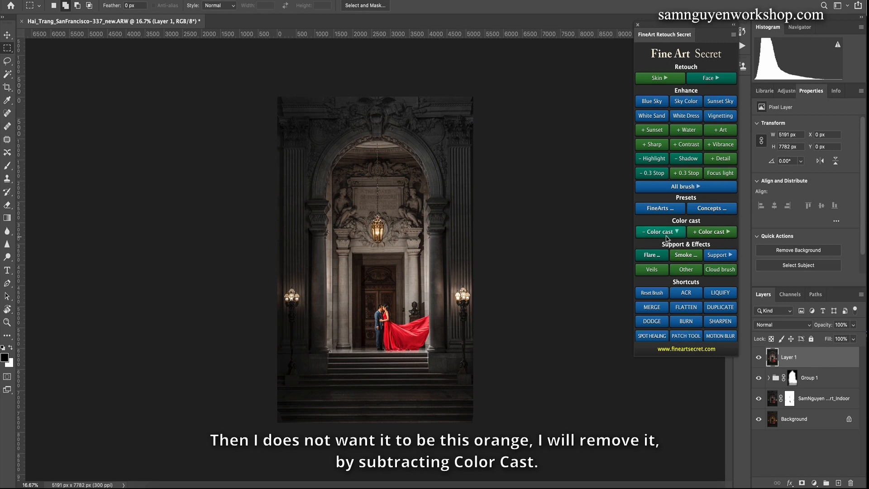
click(683, 238)
click(716, 261)
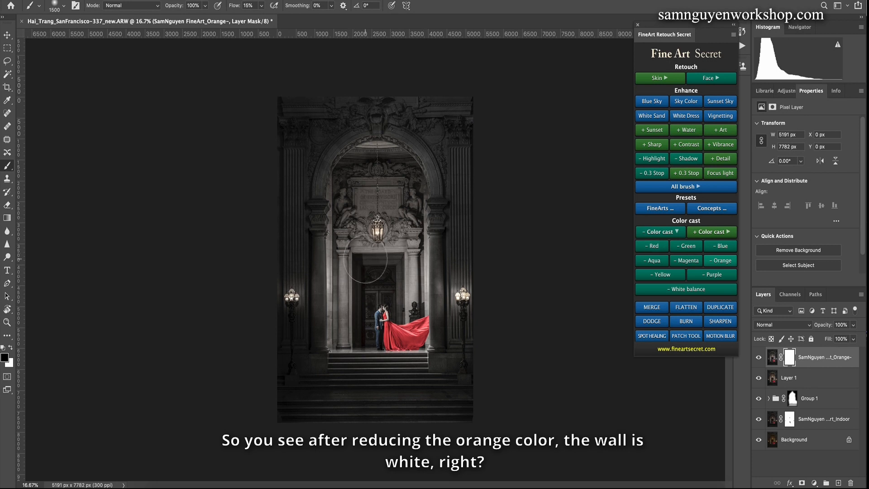
click(853, 325)
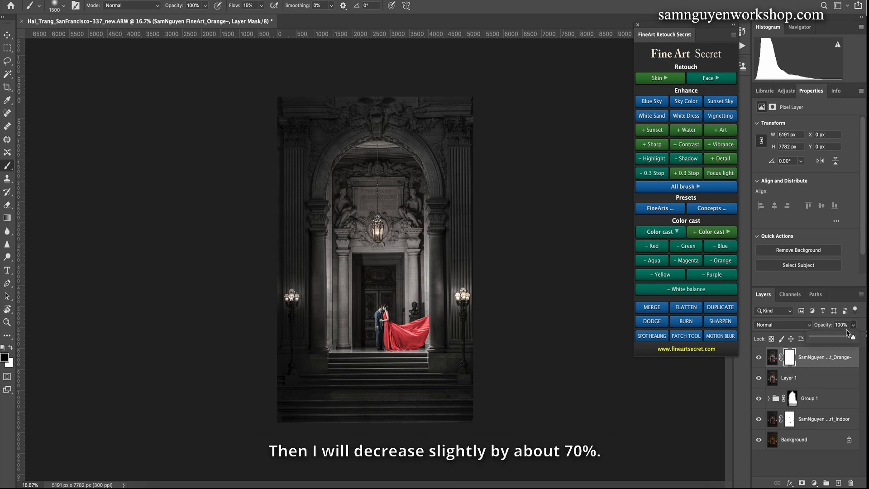
click(837, 337)
drag(839, 337, 840, 337)
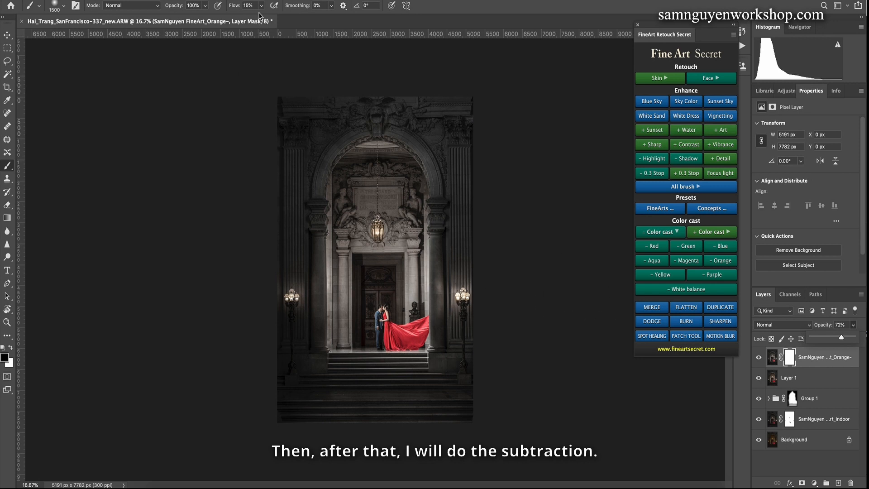
Set the brush flow to 100% and paint black over the couple and the door on the orange-reduction mask with a 400–500 px brush
click(261, 5)
drag(263, 18, 312, 14)
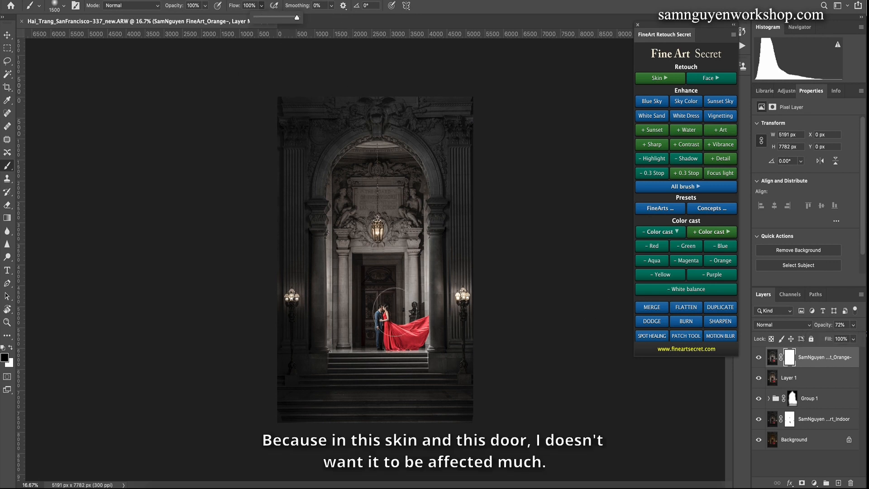
key([)
key([)
key(bracketleft)
key(bracketleft)
key(bracketleft)
key(bracketleft)
key(bracketleft)
key(bracketleft)
key(bracketleft)
key(bracketleft)
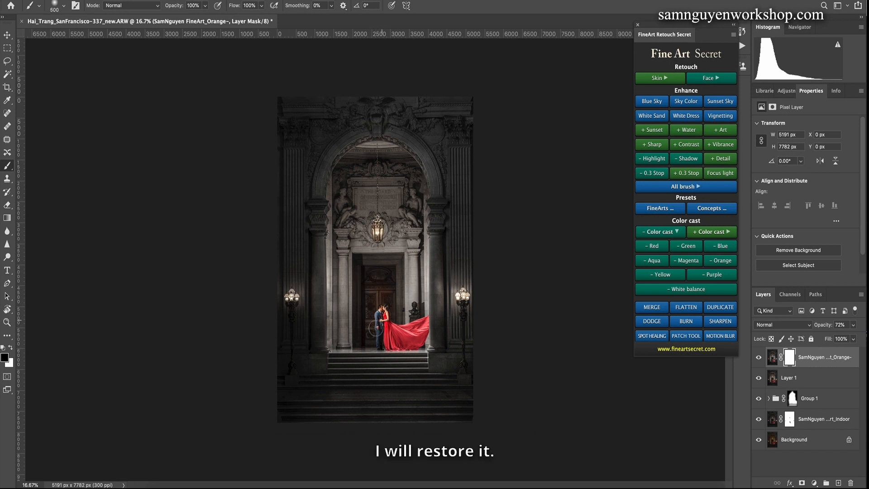
drag(381, 333, 387, 274)
key(bracketleft)
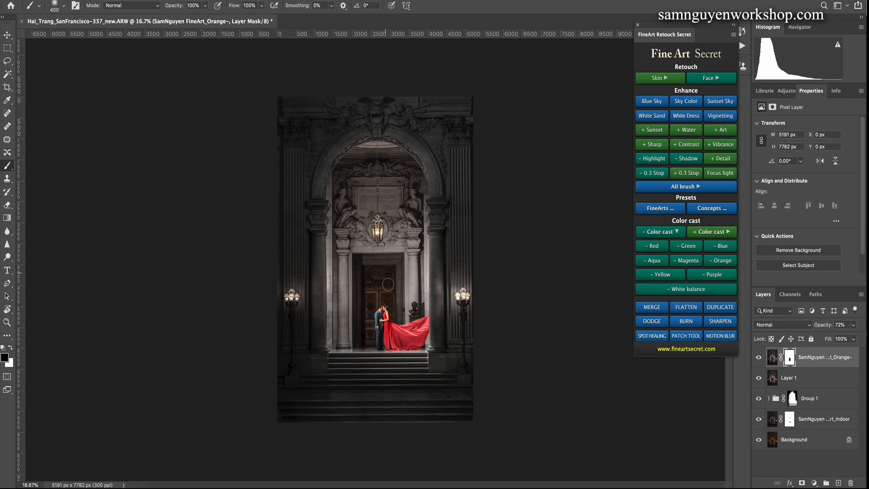
key(bracketright)
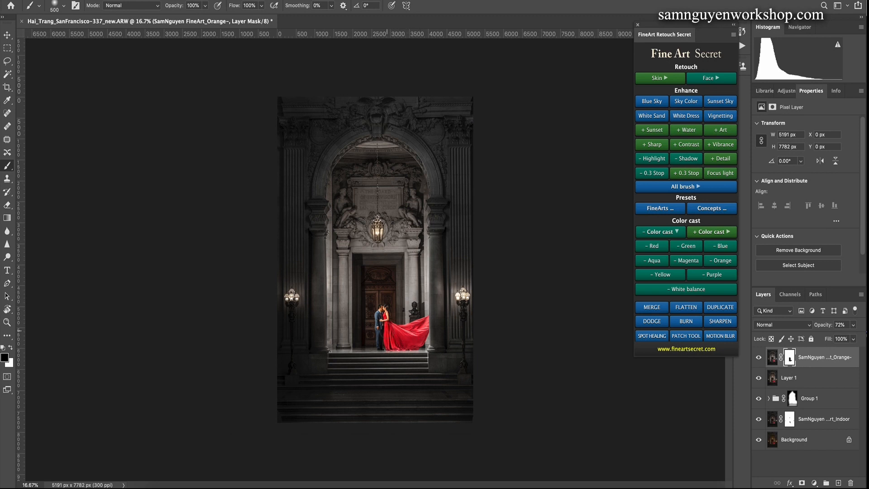
Restore the hanging lantern's warm color by painting black on the orange-reduction mask with a smaller brush, down to 175 px
key(bracketleft)
key(bracketleft)
key(bracketleft)
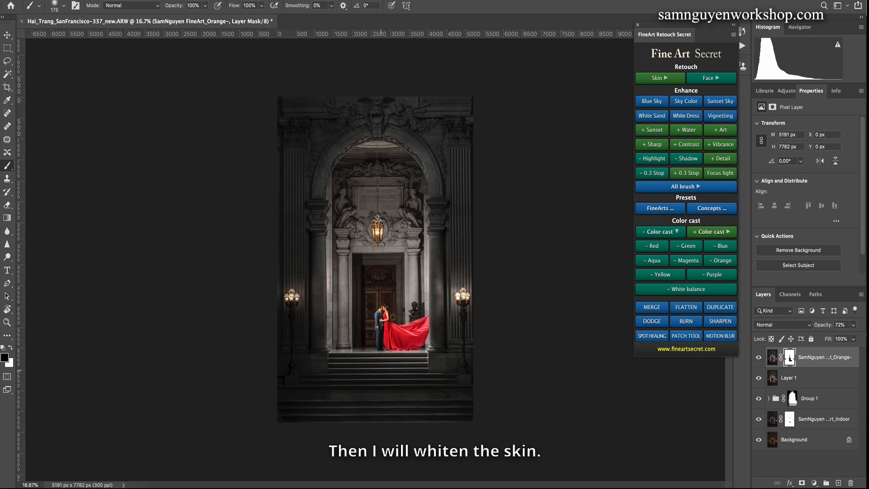
Apply the White Skin 3 retouch and paint white on its mask over the couple with a 700 px brush
click(660, 77)
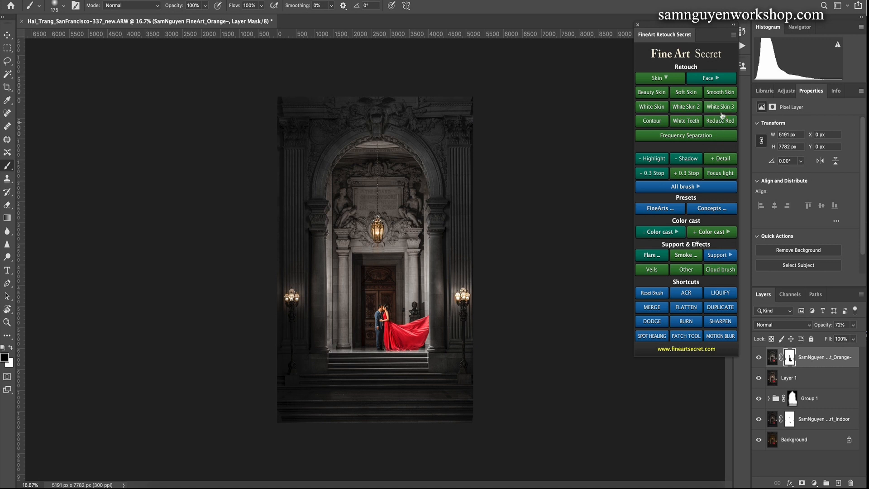
click(721, 109)
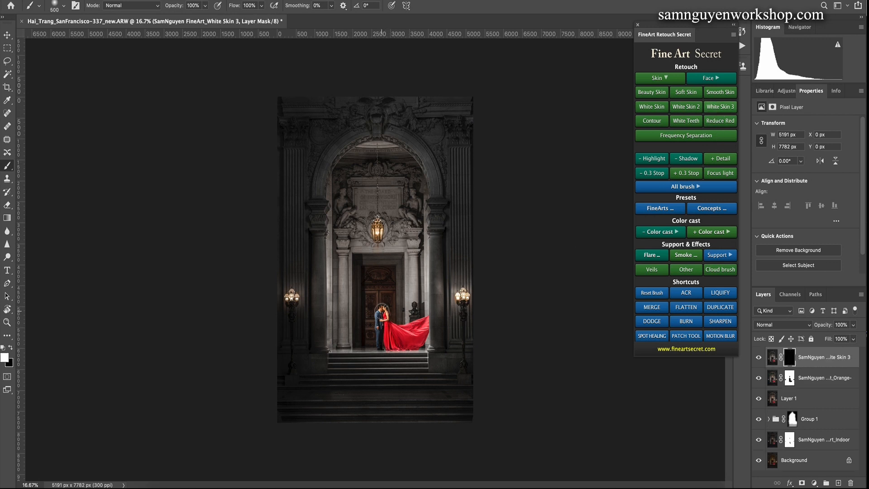
key(bracketright)
key(bracketright)
key(bracketright)
key(bracketright)
key(bracketright)
mouse_move(376, 307)
mouse_down()
mouse_move(382, 323)
mouse_move(383, 312)
mouse_move(396, 316)
mouse_up()
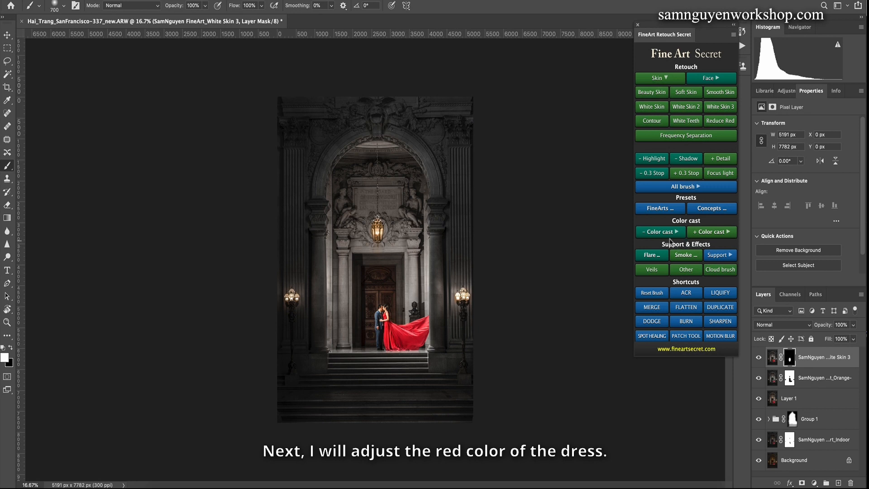
Add a red color cast boost to strengthen the color of the dress
click(701, 232)
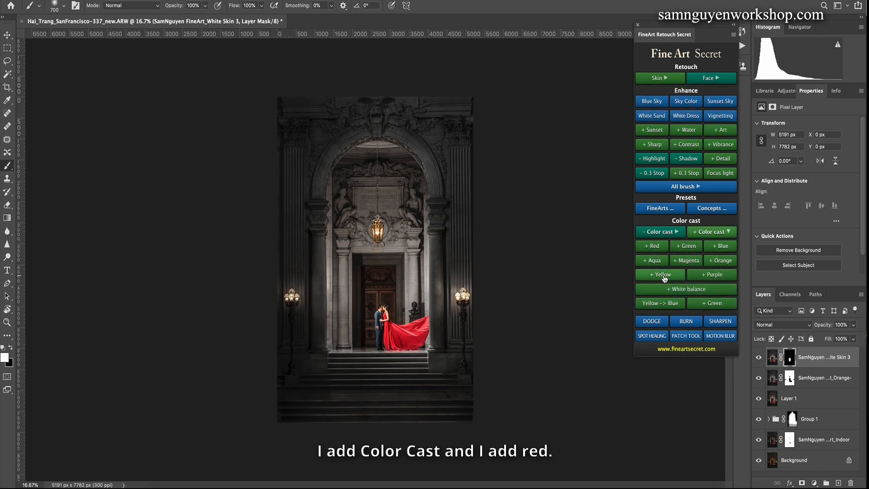
click(660, 250)
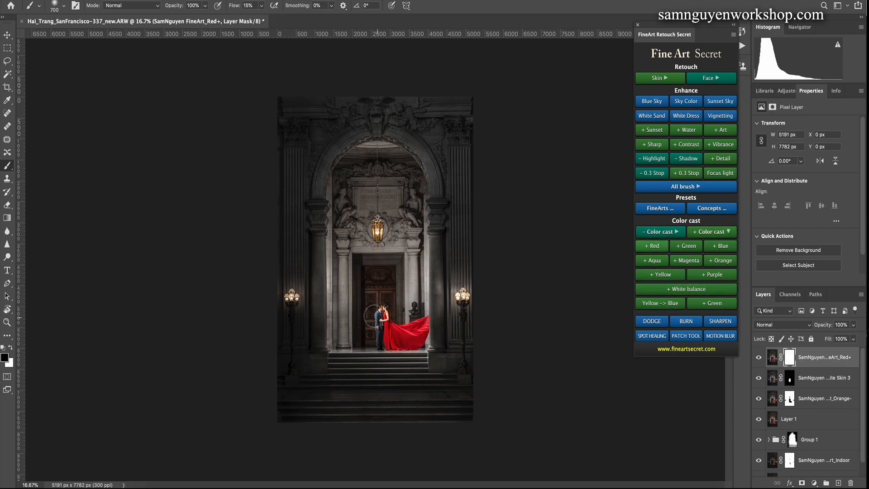
click(641, 233)
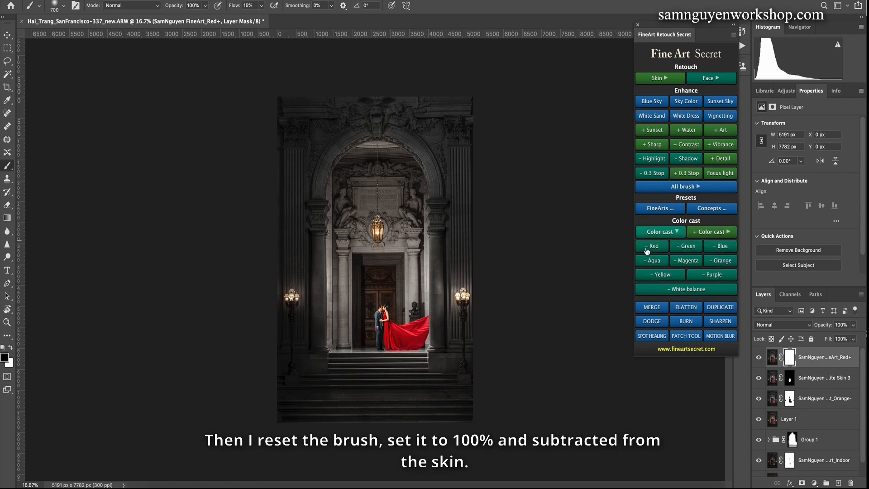
Reset the brush and paint black over the couple's skin on the red boost's mask, reducing the brush to 80 px
click(652, 294)
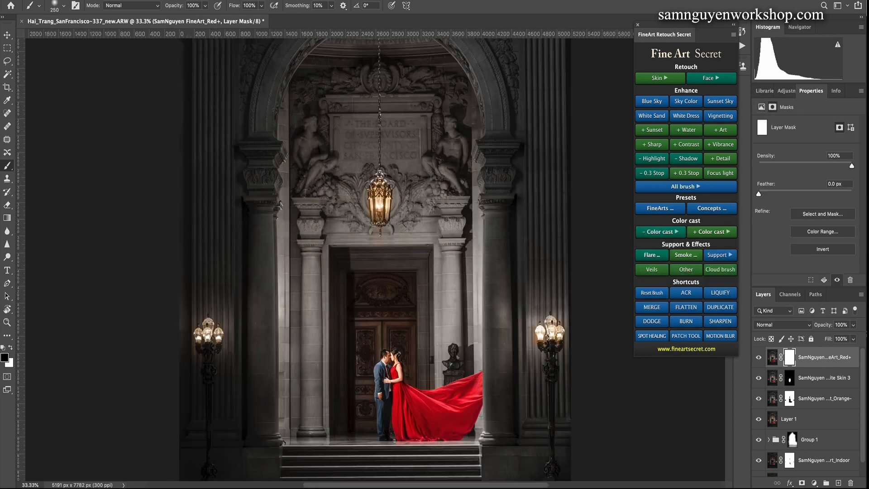
click(734, 0)
click(739, 1)
drag(389, 351, 387, 368)
key(bracketleft)
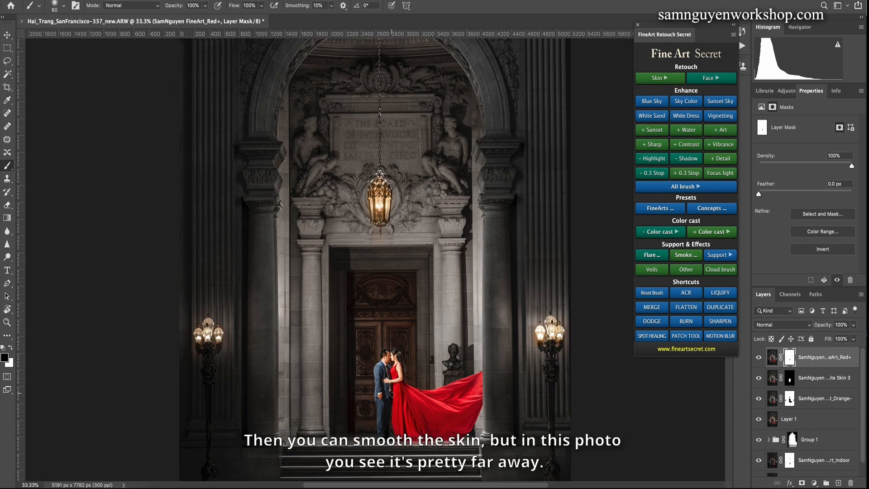
key(ctrl+minus)
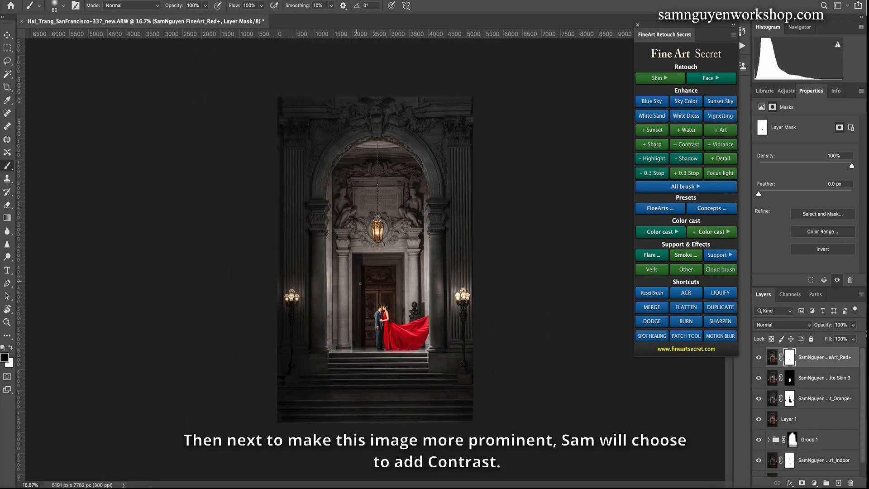
Add a brushable contrast layer and paint white on its mask over the outer walls with a large brush of about 1400–1700 px
click(671, 188)
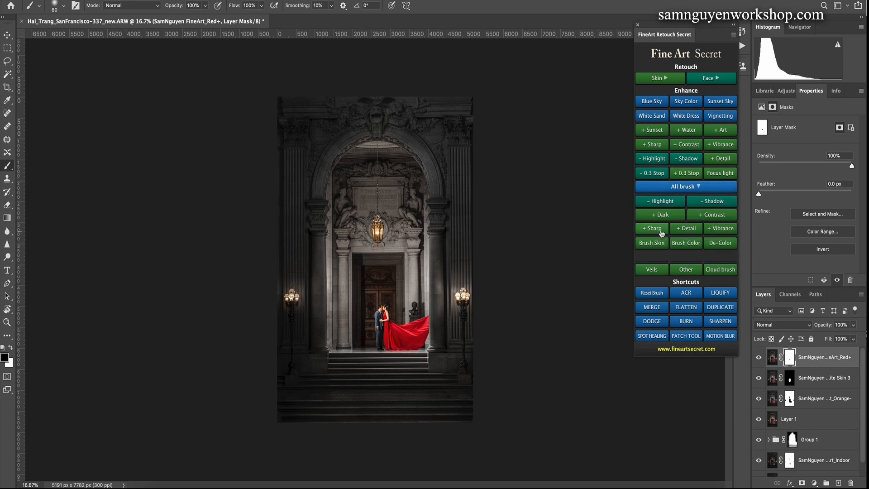
click(704, 219)
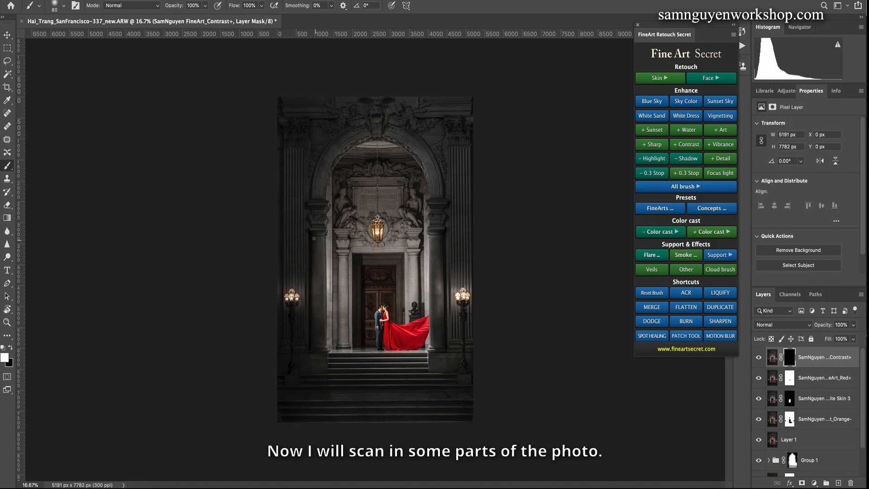
key(bracketright)
key(bracketright)
key(bracketright)
key(bracketright)
key(bracketright)
key(bracketright)
key(bracketright)
key(bracketright)
key(bracketright)
key(bracketright)
key(bracketright)
key(bracketright)
key(bracketright)
key(bracketright)
key(bracketright)
key(bracketright)
key(bracketright)
key(bracketright)
key(bracketright)
key(bracketright)
key(bracketright)
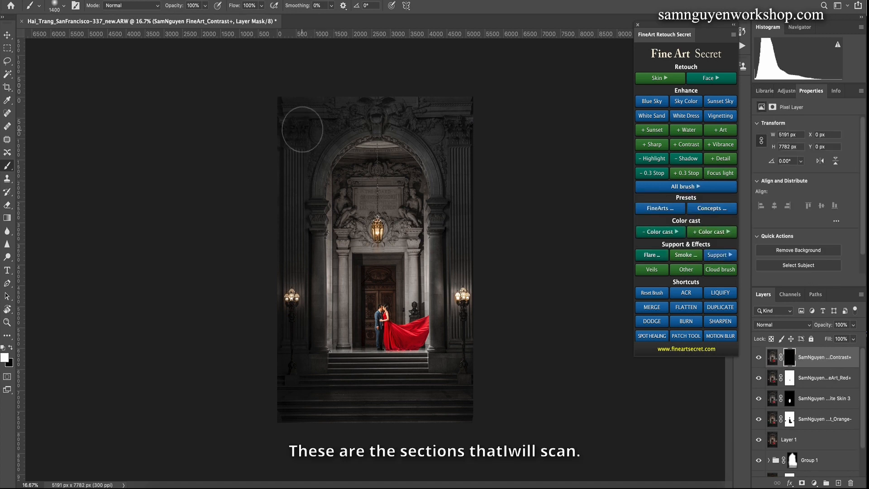
key(bracketleft)
key(bracketleft)
mouse_move(278, 333)
mouse_down()
mouse_move(282, 260)
mouse_move(276, 308)
mouse_move(278, 285)
mouse_move(365, 104)
mouse_move(353, 109)
mouse_move(469, 112)
mouse_up()
key(bracketleft)
key(bracketleft)
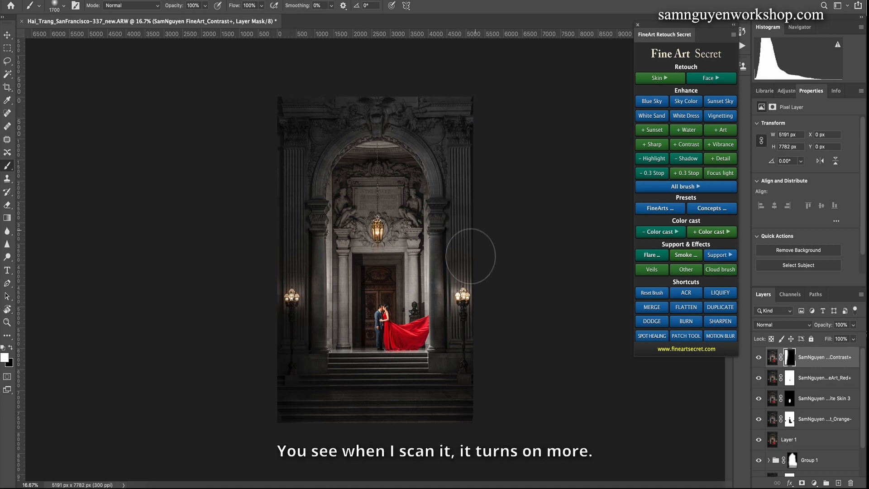
Reduce the brush to 500 px and paint white on the contrast mask over the door area above the couple
key(bracketleft)
key(bracketleft)
key(bracketleft)
key(bracketleft)
key(bracketleft)
key(bracketleft)
key(bracketleft)
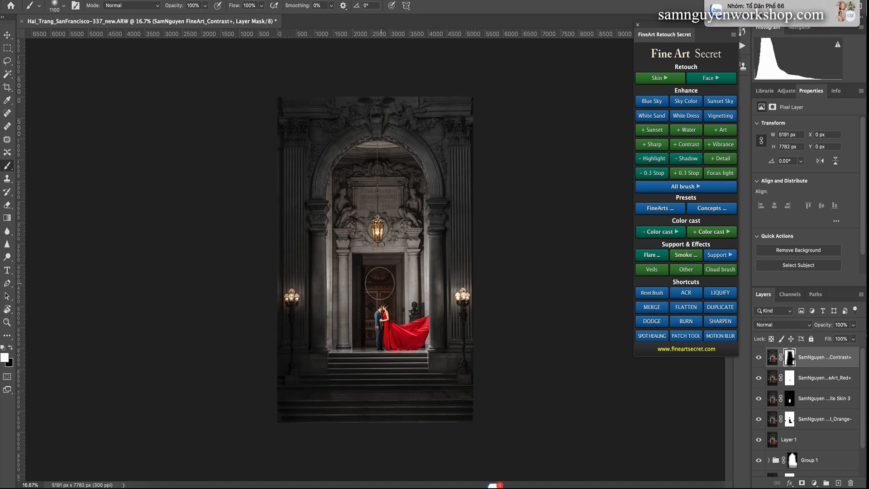
key(bracketleft)
key(bracketleft)
key(bracketleft)
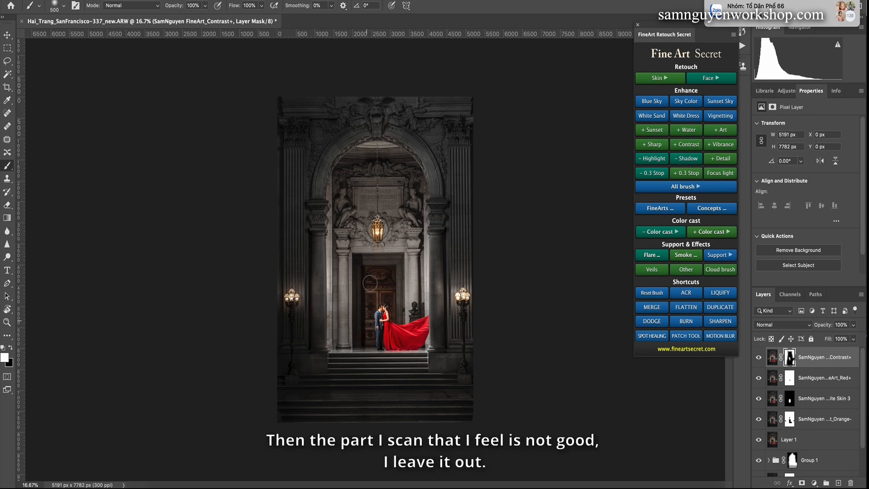
drag(380, 269, 372, 276)
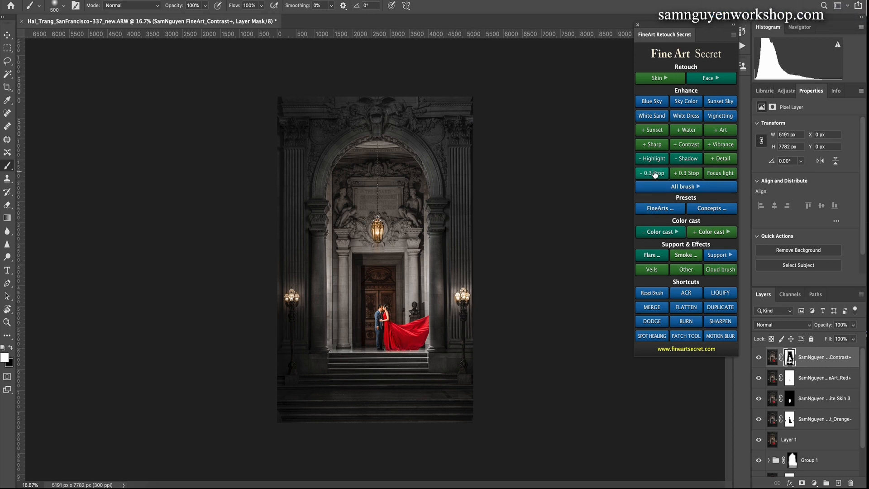
Add a brushable detail layer and paint white on its mask over the carvings inside and above the arch with an 800 px brush
click(696, 186)
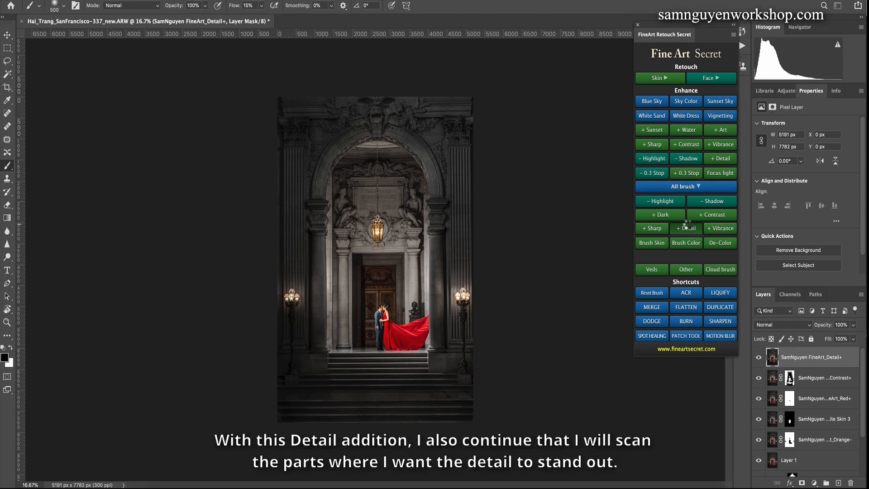
key(bracketright)
key(bracketright)
key(bracketright)
key(bracketright)
key(bracketright)
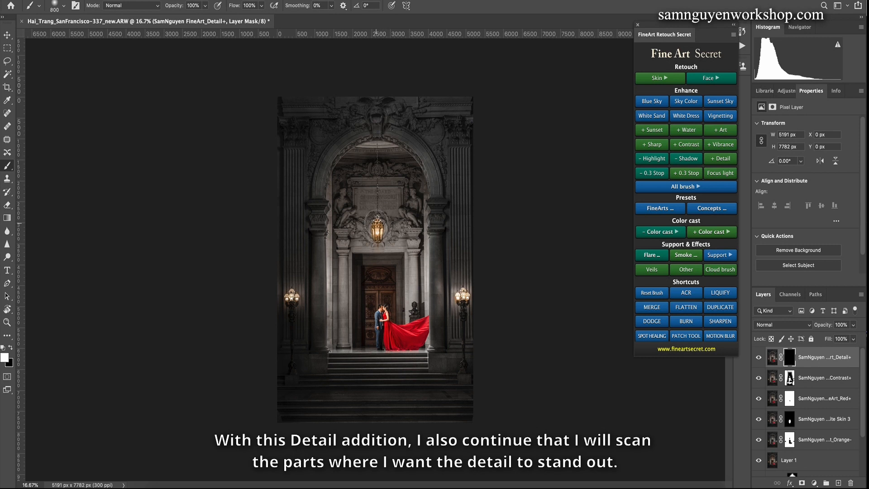
mouse_move(354, 192)
mouse_down()
mouse_move(362, 159)
mouse_move(411, 215)
mouse_move(409, 231)
mouse_up()
key(bracketleft)
key(bracketleft)
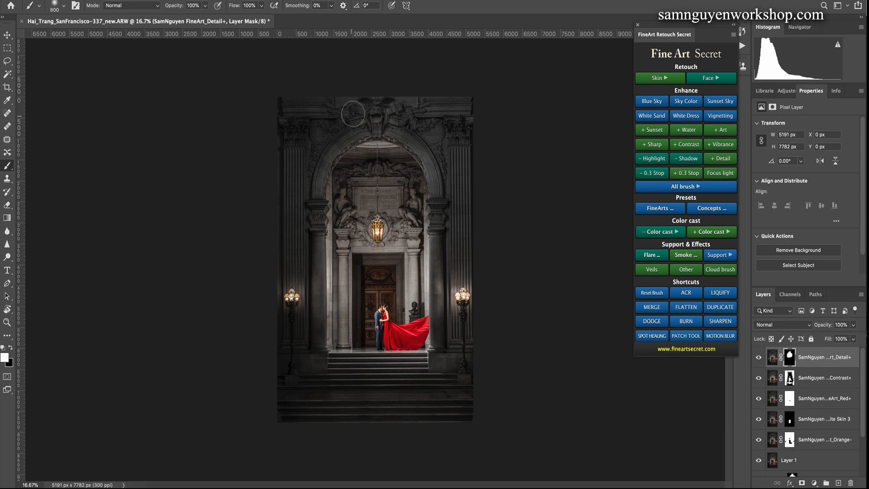
key(bracketleft)
key(bracketleft)
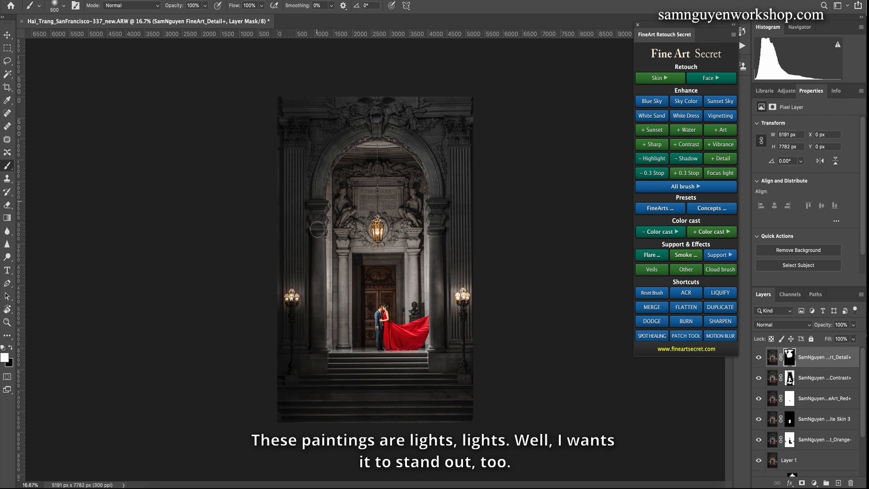
Continue painting white on the detail mask over the pillars, the lamps and the red dress, reducing the brush to 300 px
key(bracketright)
key(bracketright)
key(bracketleft)
key(bracketleft)
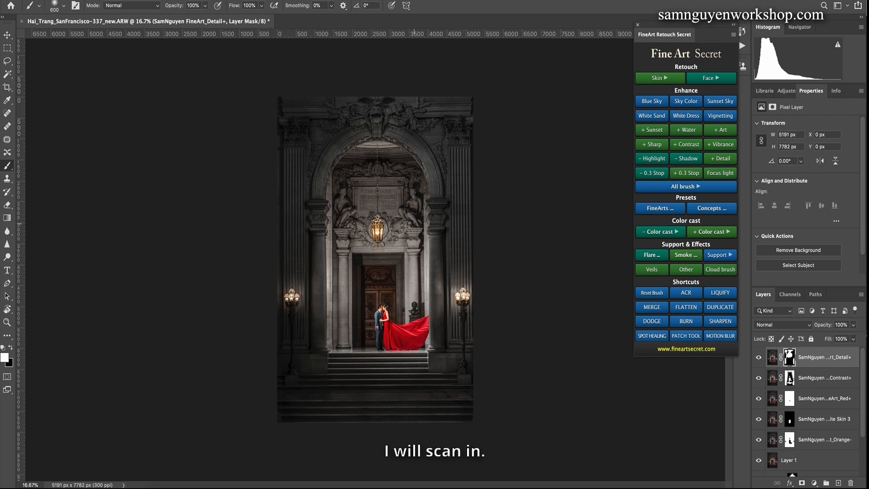
key(bracketleft)
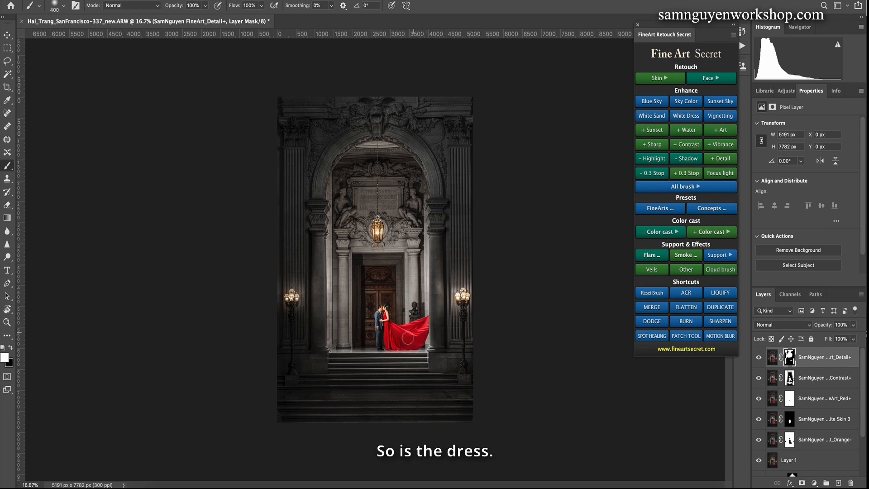
key(bracketleft)
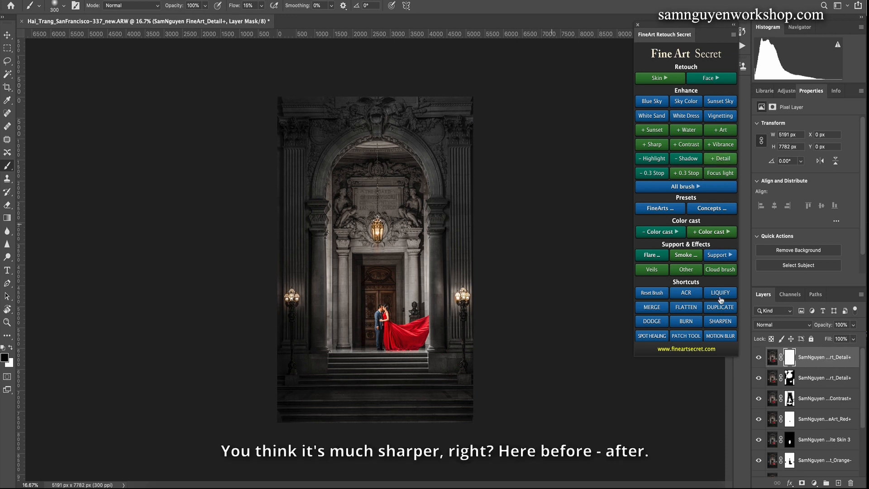
Compare the full-image detail layer before and after, and set its opacity to 51%
click(759, 358)
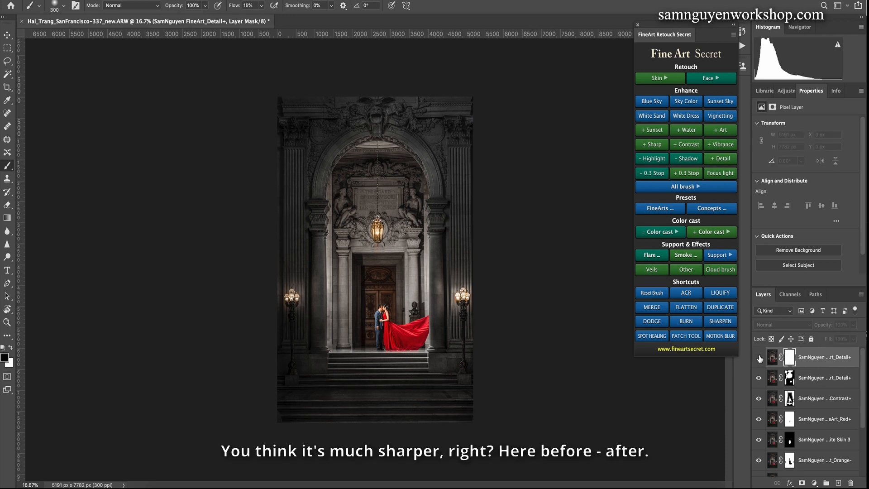
click(759, 357)
click(854, 325)
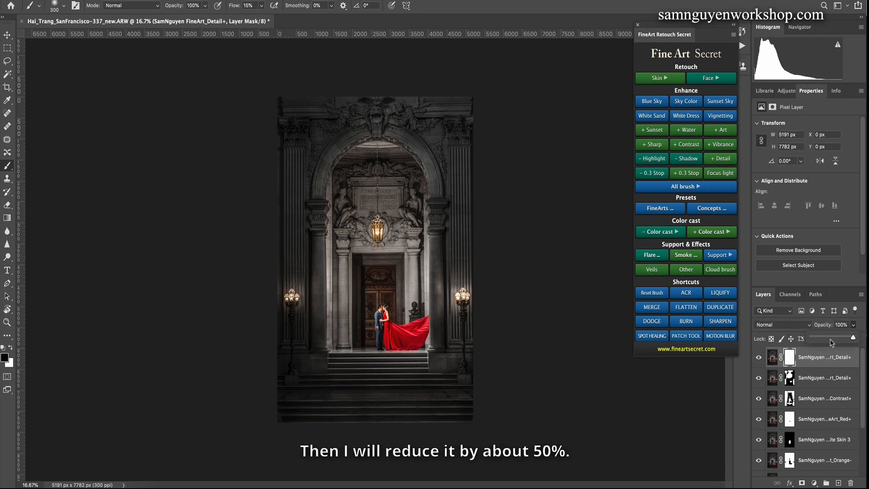
click(830, 338)
drag(832, 341, 834, 339)
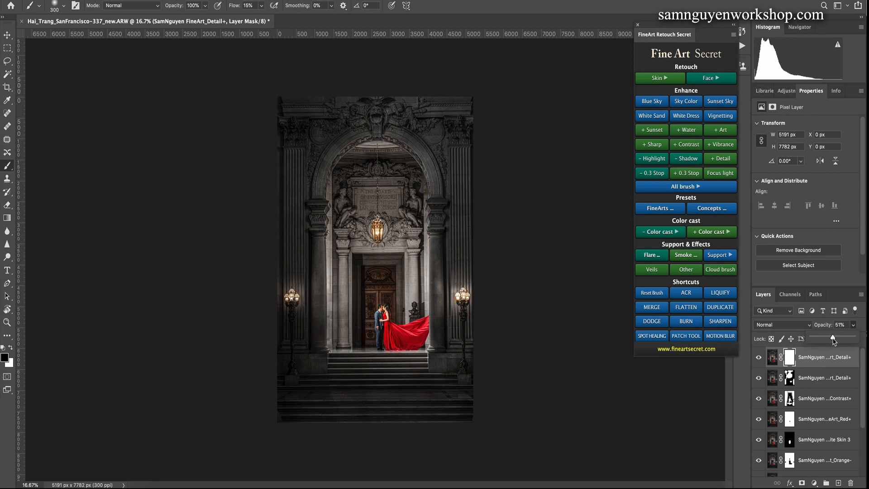
Compare the photo without the top detail layer, group all layers above Background, and compare the photo with and without that group
click(758, 359)
click(759, 360)
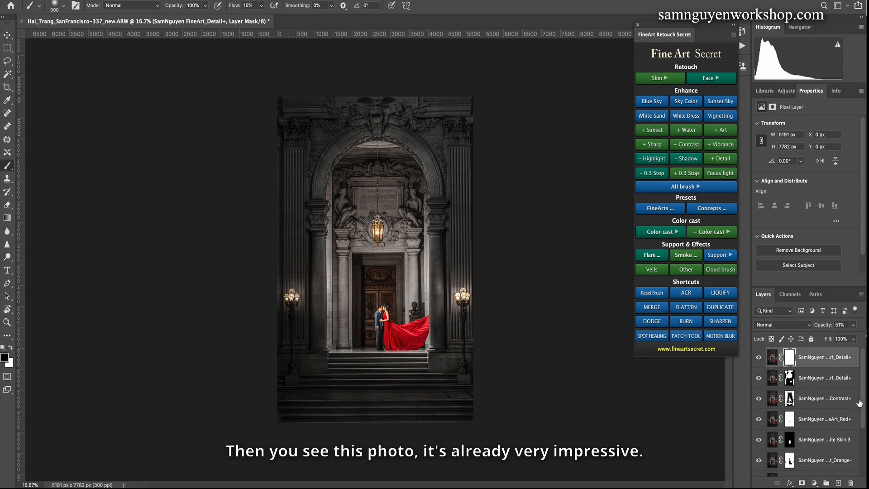
drag(865, 400, 863, 465)
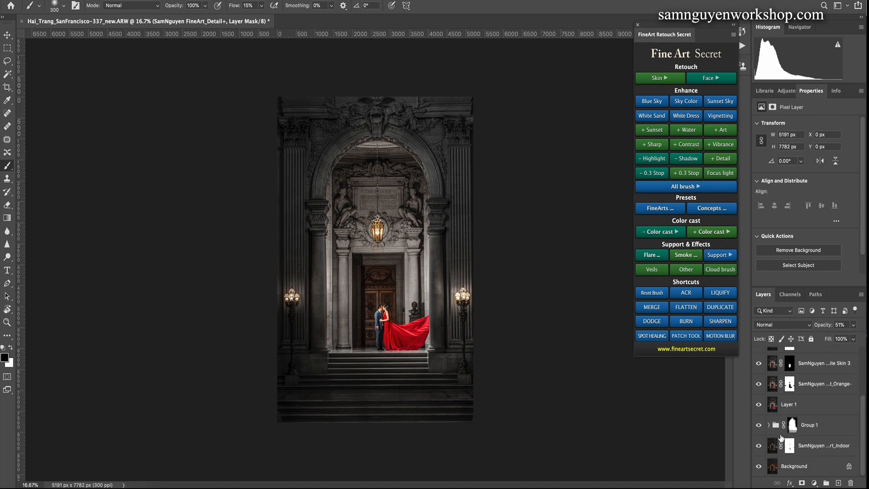
shift+click(774, 453)
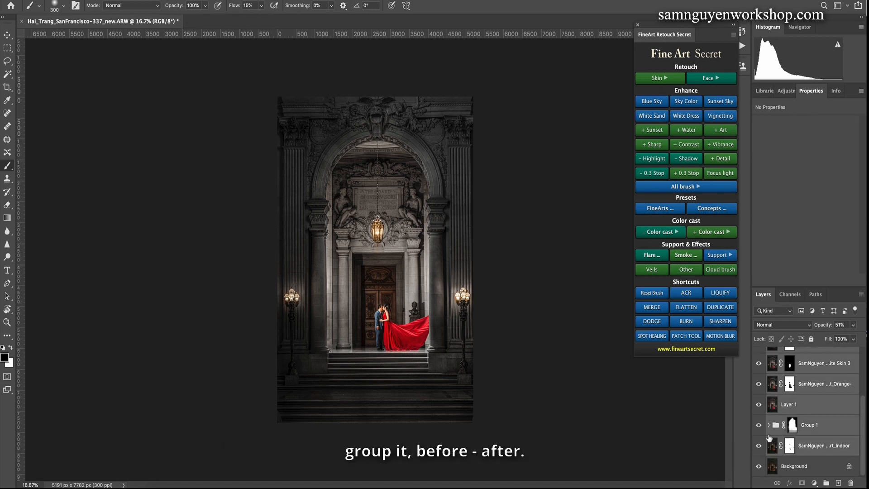
key(ctrl+g)
click(759, 354)
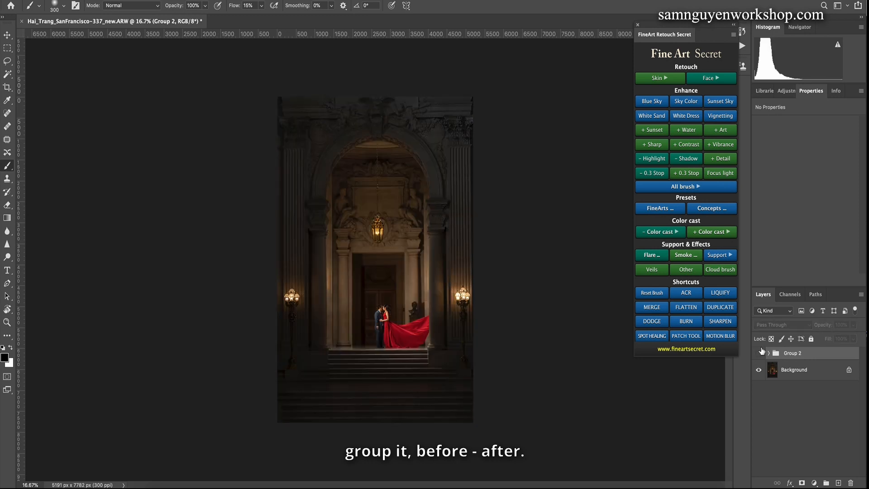
click(759, 354)
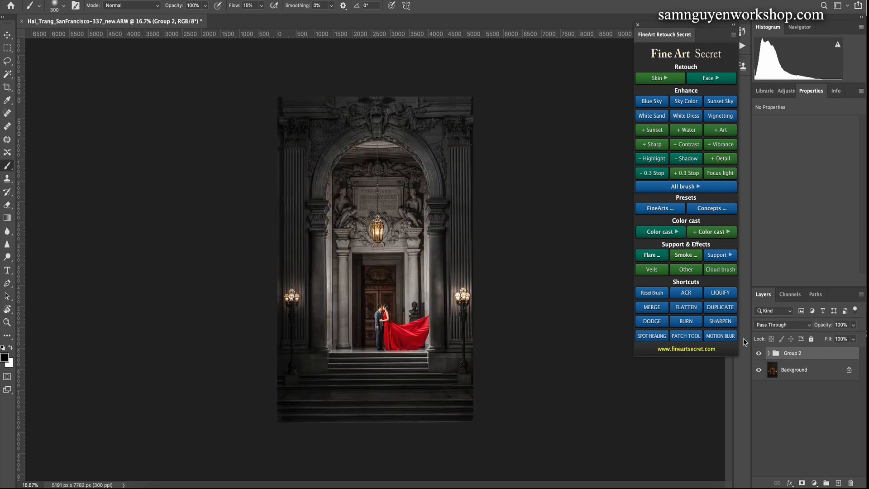
Merge the visible image onto a new layer and dodge the midtones of the reliefs at 10% exposure, reducing the brush to 250 px
click(657, 311)
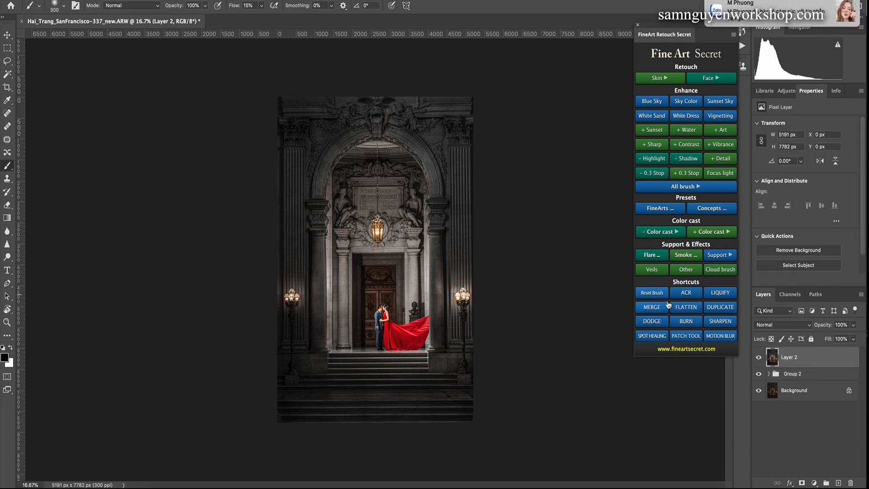
click(655, 325)
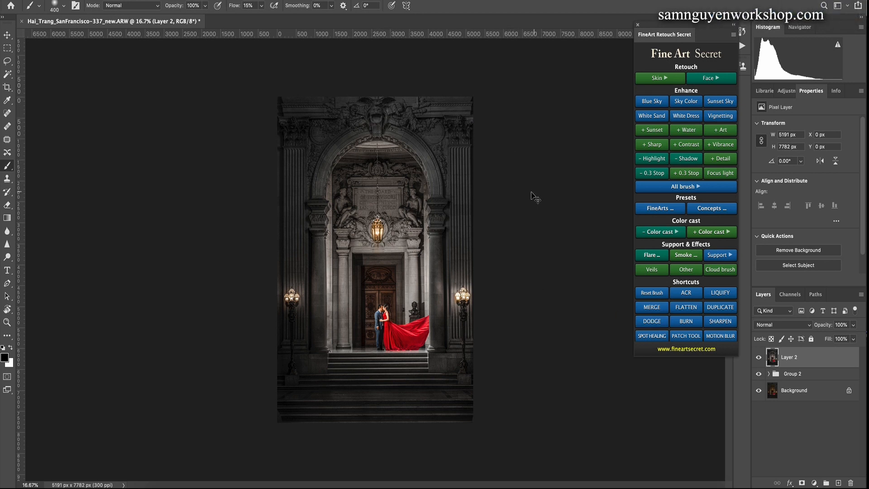
click(658, 323)
key(bracketleft)
key(bracketleft)
key(bracketleft)
key(bracketleft)
key(bracketleft)
key(bracketleft)
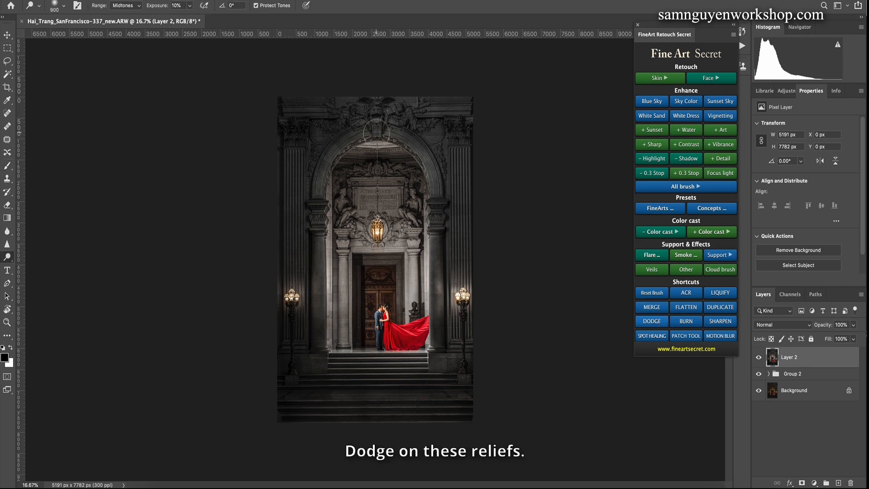
key(bracketleft)
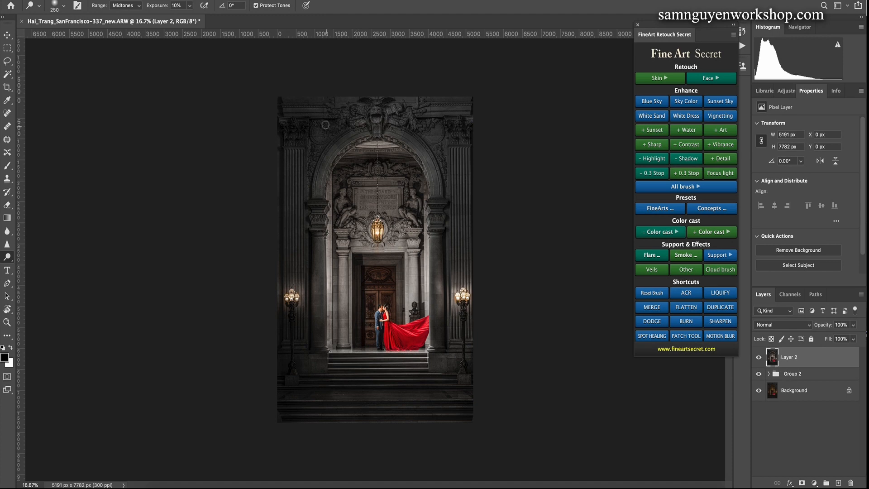
Continue dodging the carvings around the arch at 10% exposure, varying the brush size between about 175 and 250 px
key(bracketright)
right_click(296, 120)
click(293, 129)
key(bracketleft)
key(bracketleft)
key(bracketleft)
key(bracketleft)
key(bracketright)
key(bracketright)
key(bracketright)
key(bracketright)
key(bracketright)
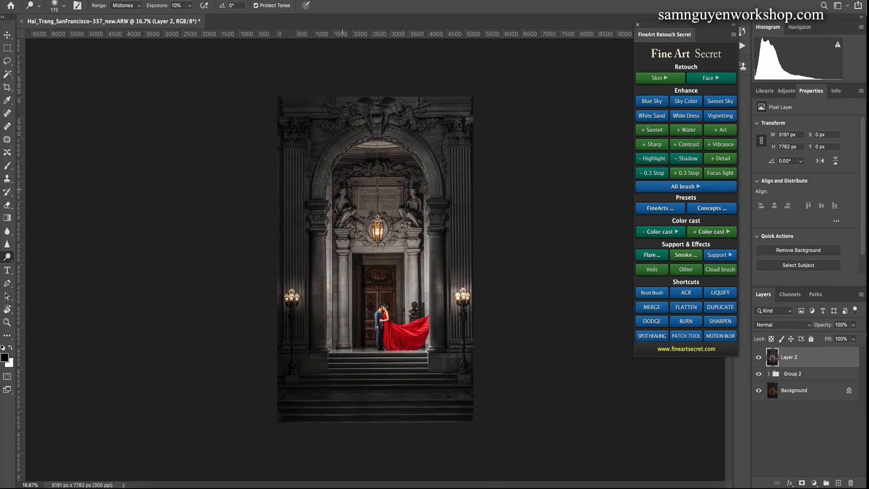
click(667, 0)
key(bracketright)
key(bracketright)
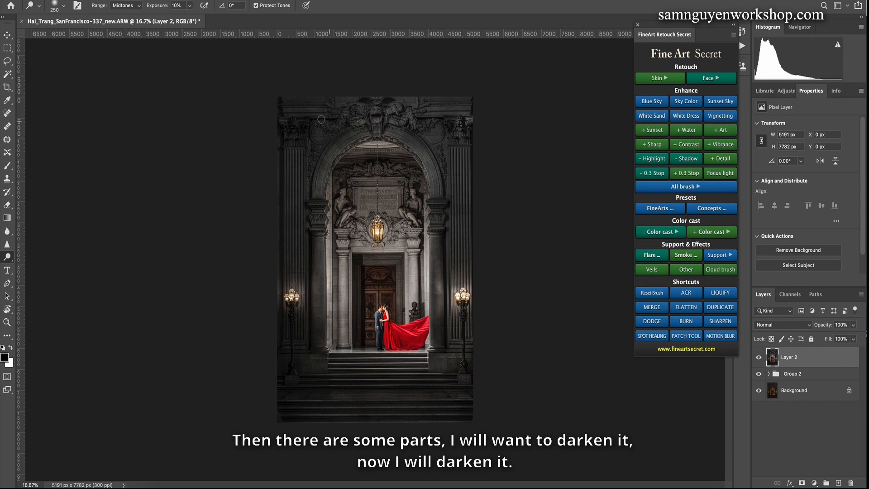
Burn the midtones of the overly bright pillar at 10% exposure with a brush reduced to 150 px
click(689, 322)
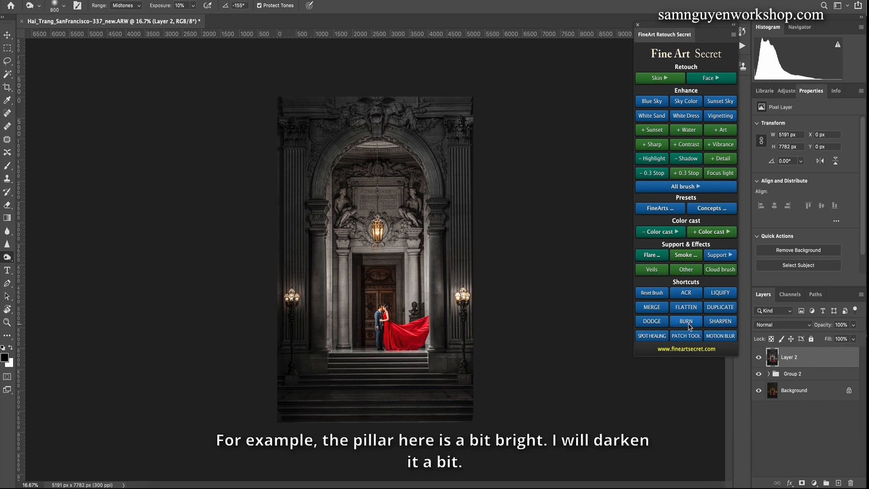
key(bracketleft)
key(bracketleft)
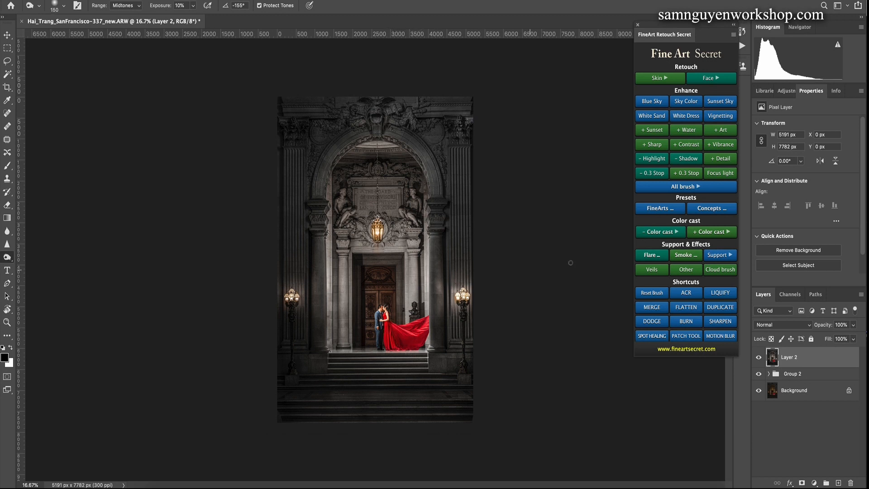
Dodge further areas of the merged layer with a 125 px brush and compare the layer before and after
click(652, 322)
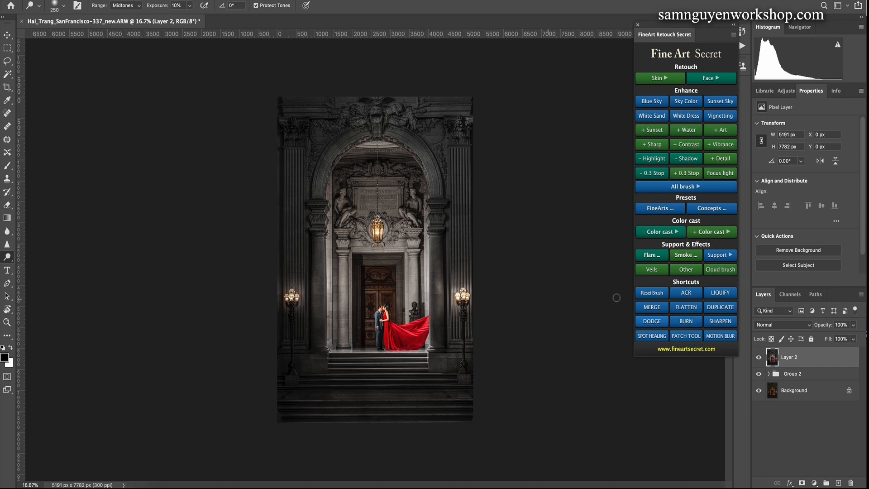
key(bracketleft)
key(bracketleft)
key(bracketleft)
key(bracketleft)
click(758, 357)
click(759, 357)
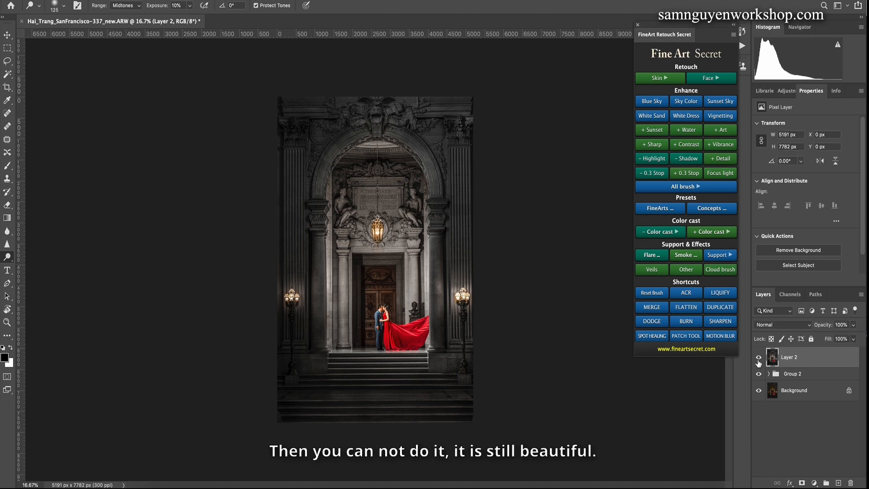
Group the dodged layer with Group 2, merge them into one layer, and compare the result with the original photo
shift+click(785, 375)
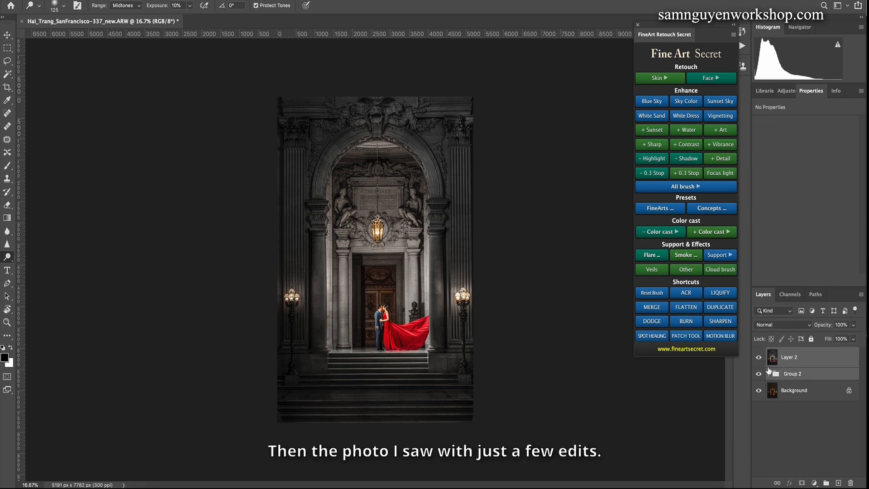
key(ctrl+g)
key(ctrl+e)
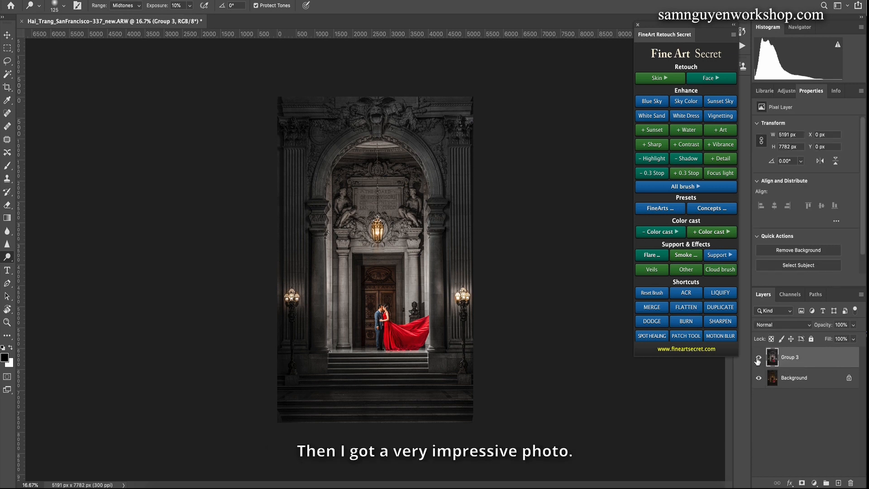
click(758, 358)
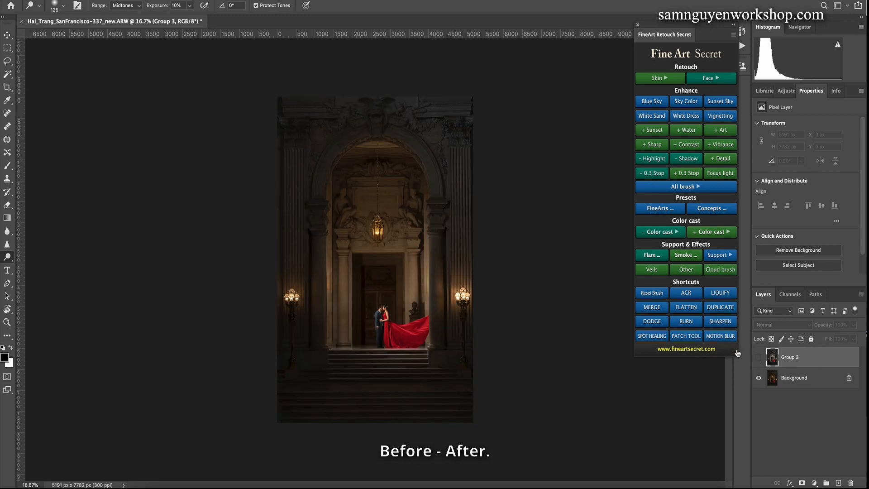
click(758, 358)
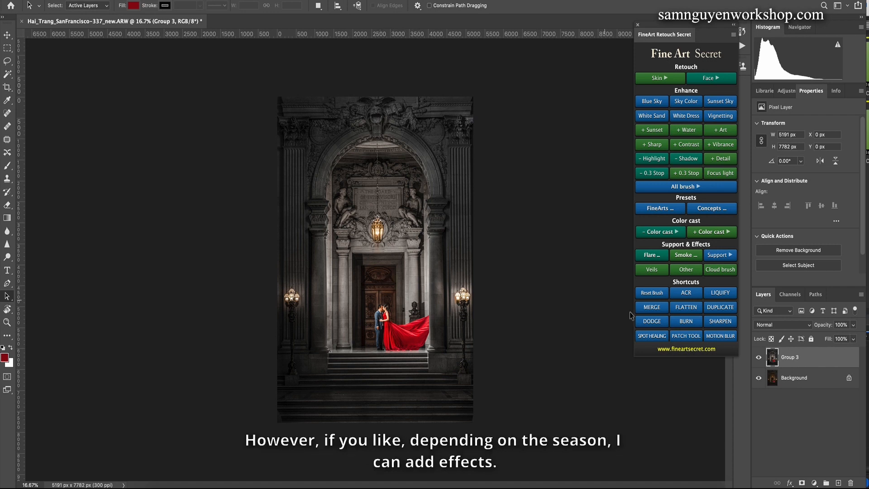
Insert the Snow 1 effect from the other effects collection at its default size and orientation
click(689, 270)
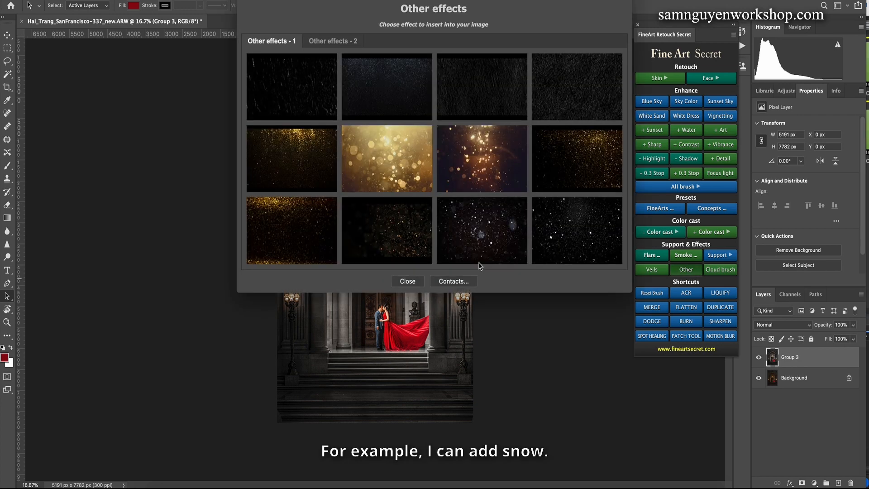
click(481, 234)
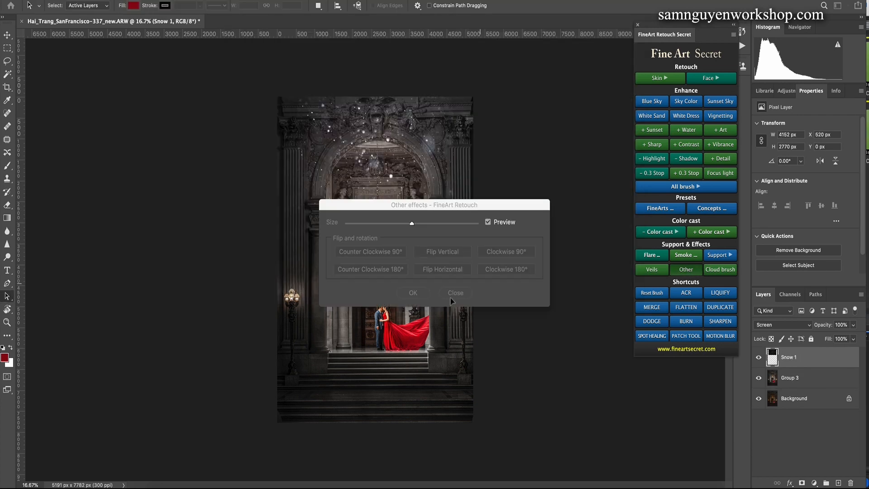
click(412, 297)
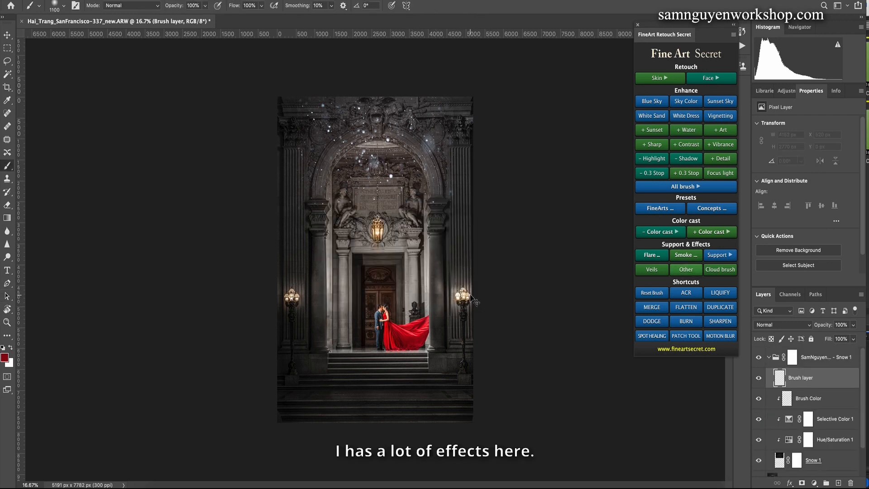
key(Return)
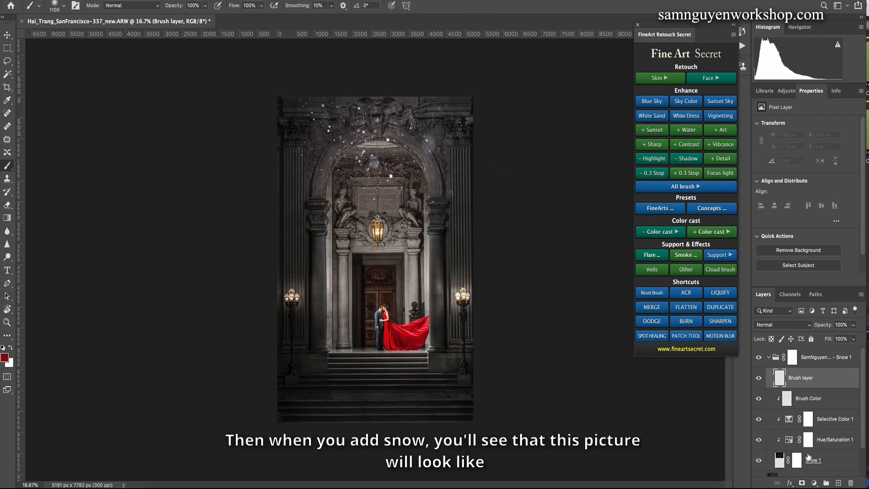
Scale the Snow 1 layer to 289% so it covers the whole photo, and set its blend mode to Lighten
click(786, 459)
key(ctrl+t)
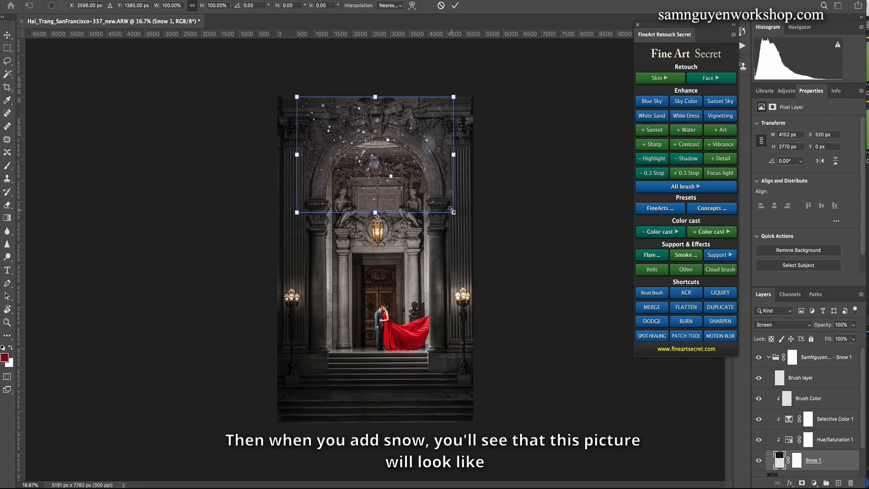
drag(451, 209, 708, 407)
drag(410, 258, 340, 252)
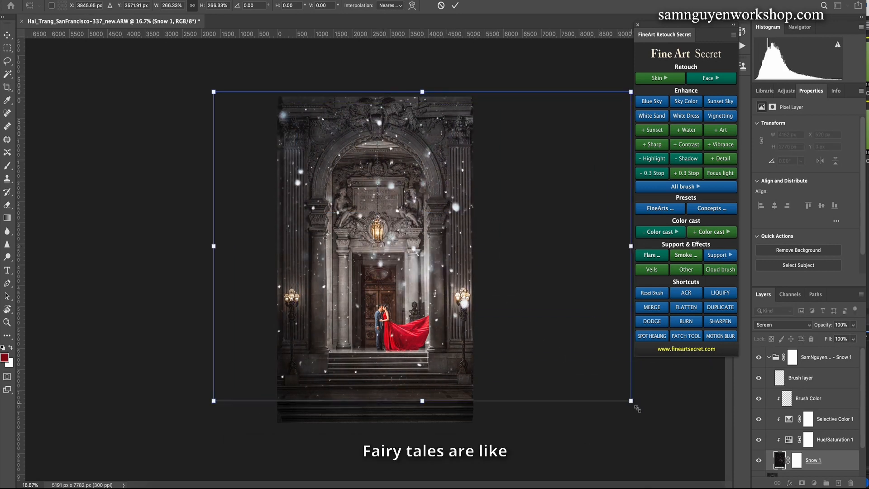
drag(638, 409, 660, 440)
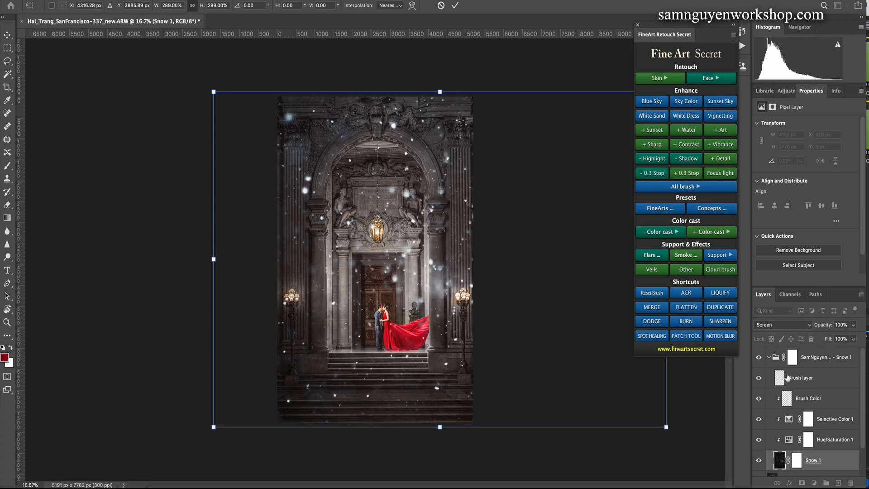
click(770, 324)
click(769, 317)
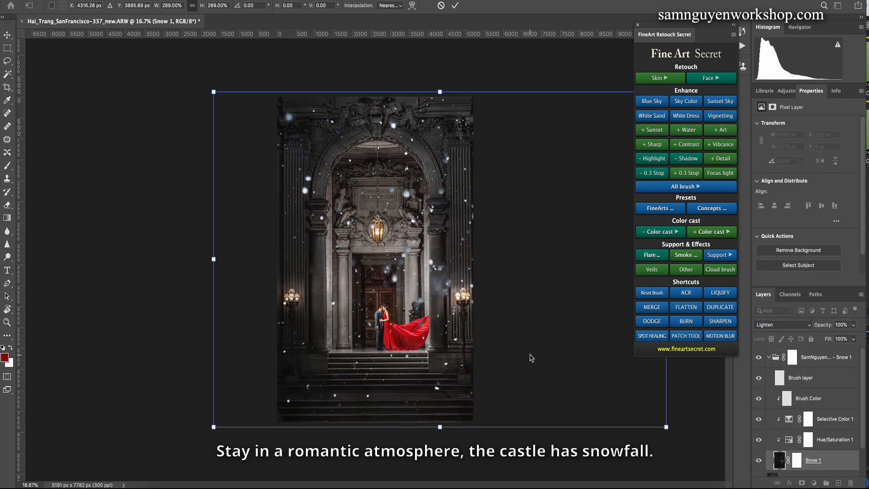
key(Return)
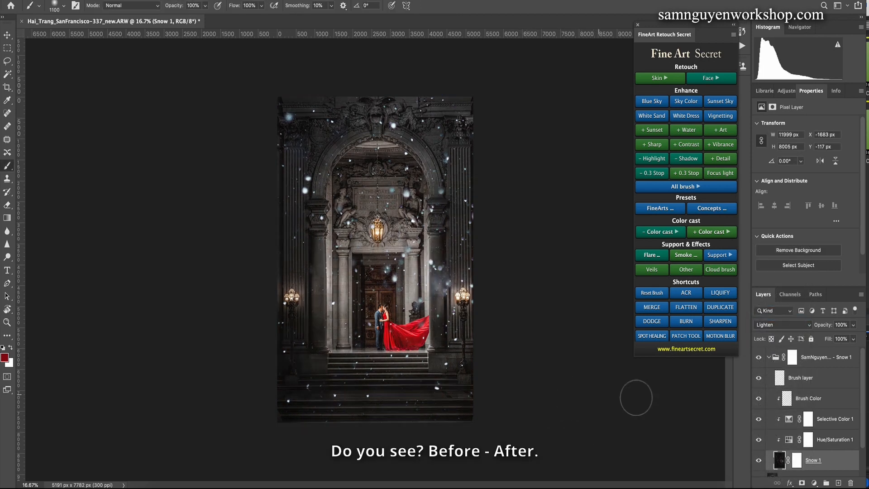
Compare the photo with and without the snow, and delete the snow effect group
click(759, 357)
click(759, 357)
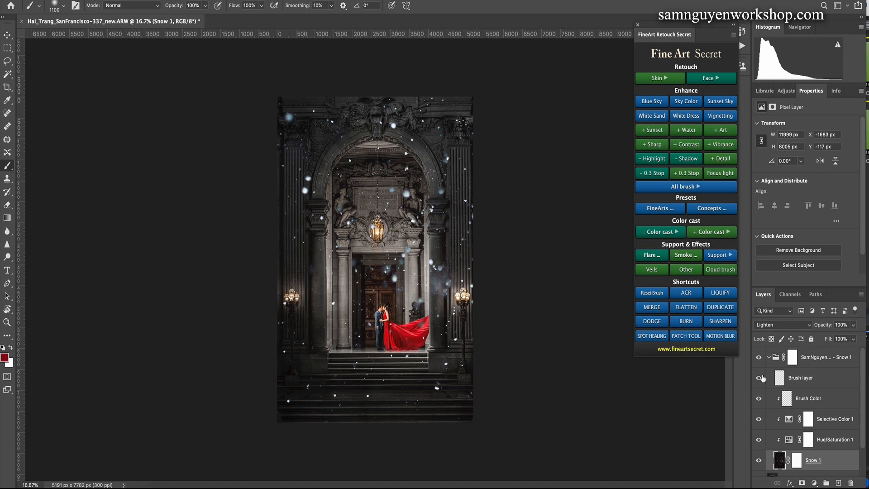
click(777, 358)
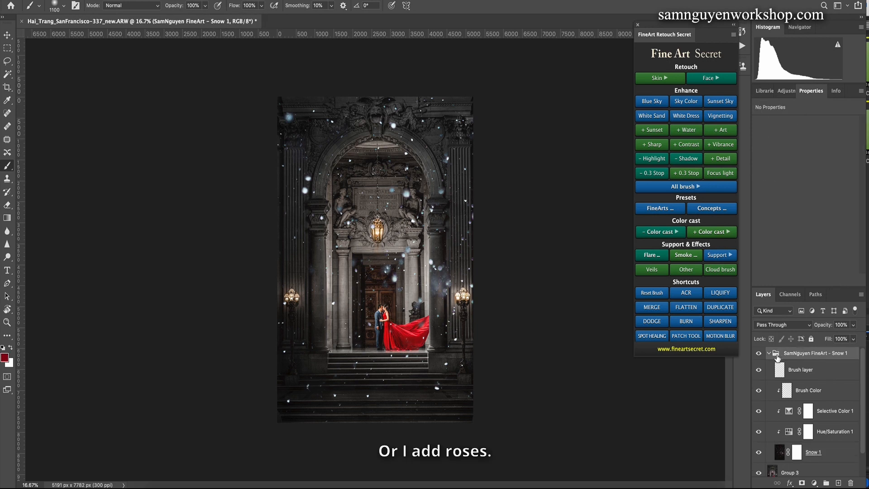
key(Delete)
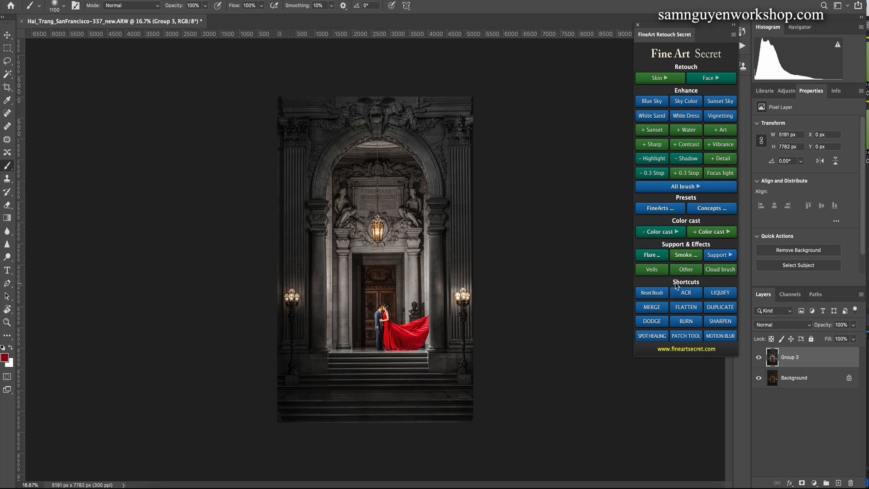
Insert the Rose 4 petal effect, enlarge it to about 211% and move it down over the couple
click(683, 269)
click(330, 40)
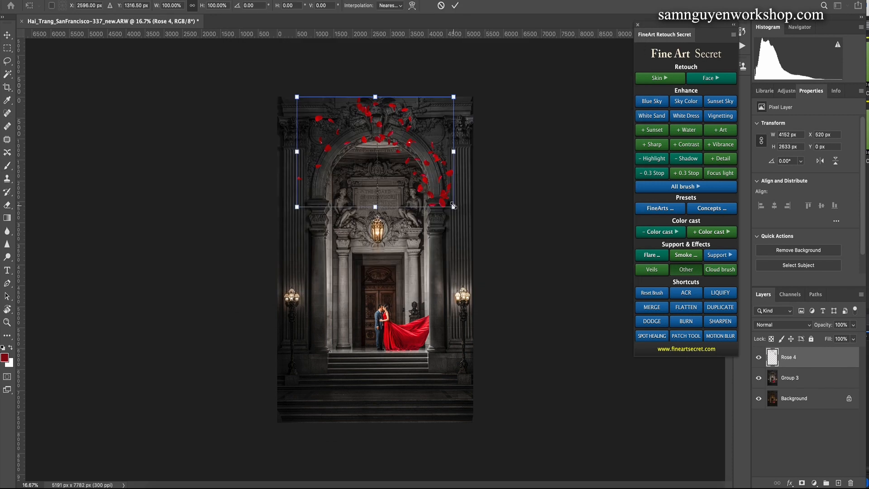
drag(453, 205, 625, 326)
drag(501, 246, 456, 340)
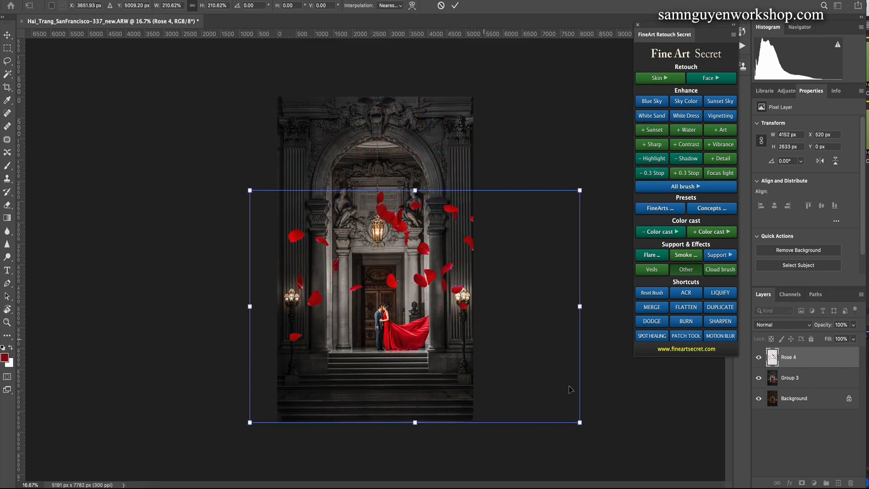
Enlarge the rose petals to about 232%, rotate them to -29.6° and position them diagonally across the arch
drag(593, 437, 586, 317)
drag(442, 272, 436, 241)
drag(509, 79, 528, 40)
drag(406, 201, 404, 192)
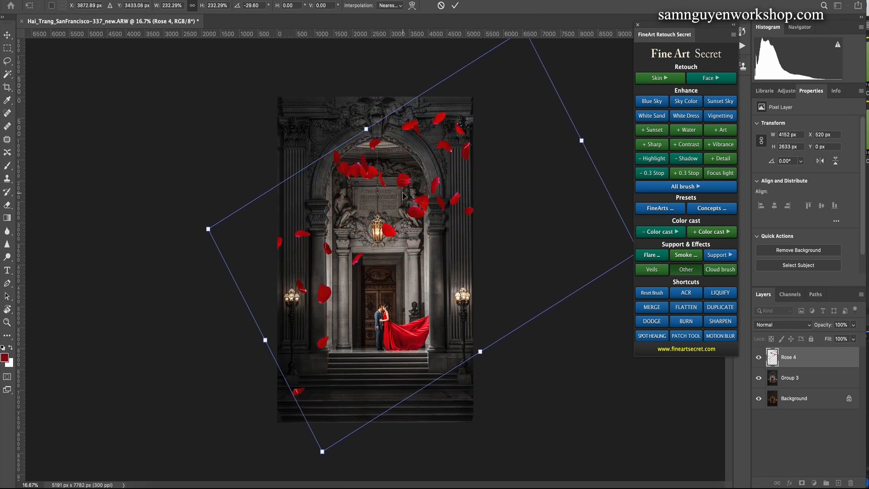
key(Return)
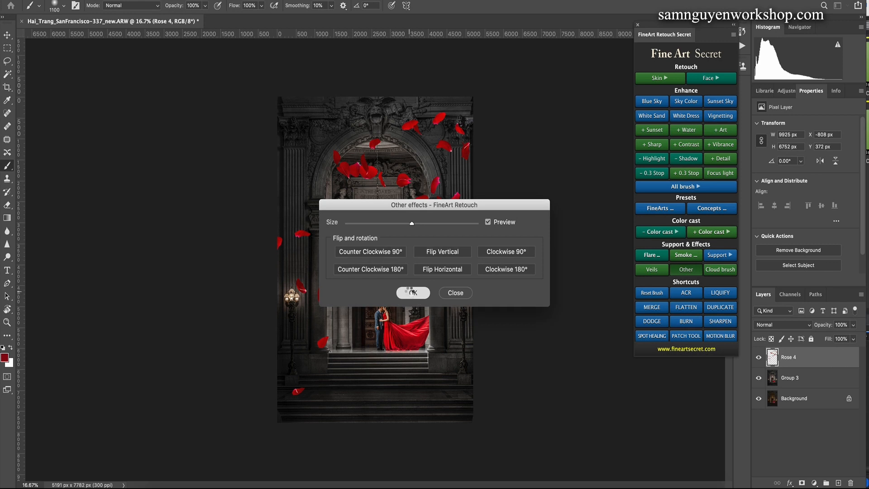
Accept the Rose 4 effect and paint its petals on the Brush Color layer with red sampled from the dress
click(411, 292)
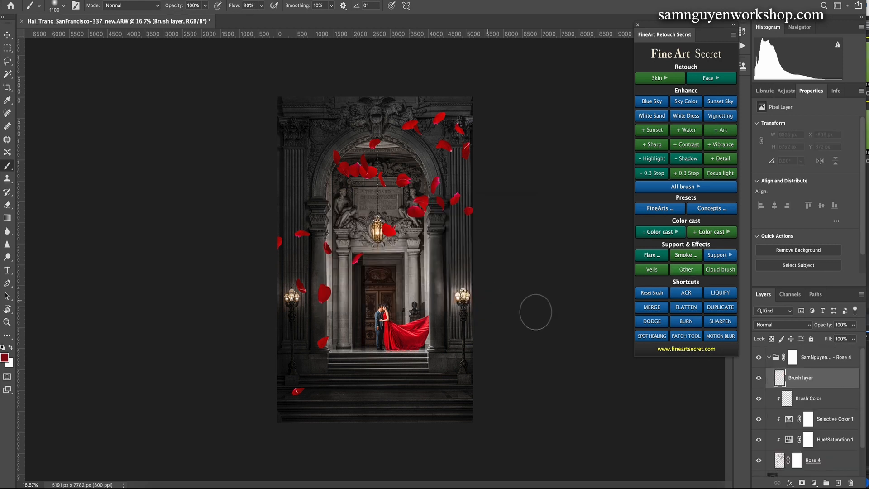
click(786, 403)
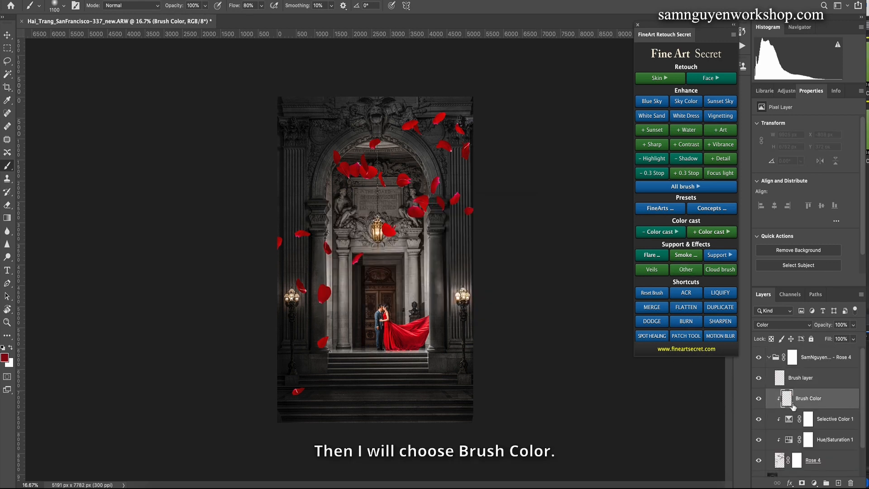
alt+click(393, 330)
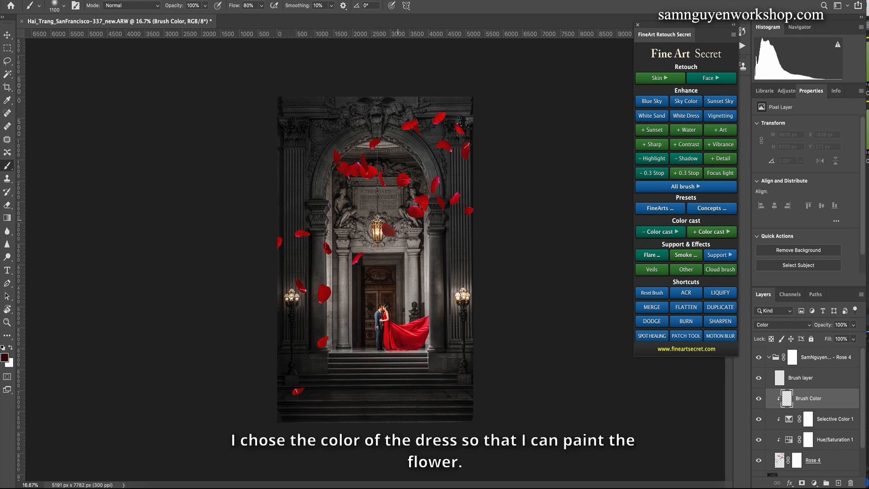
alt+click(401, 328)
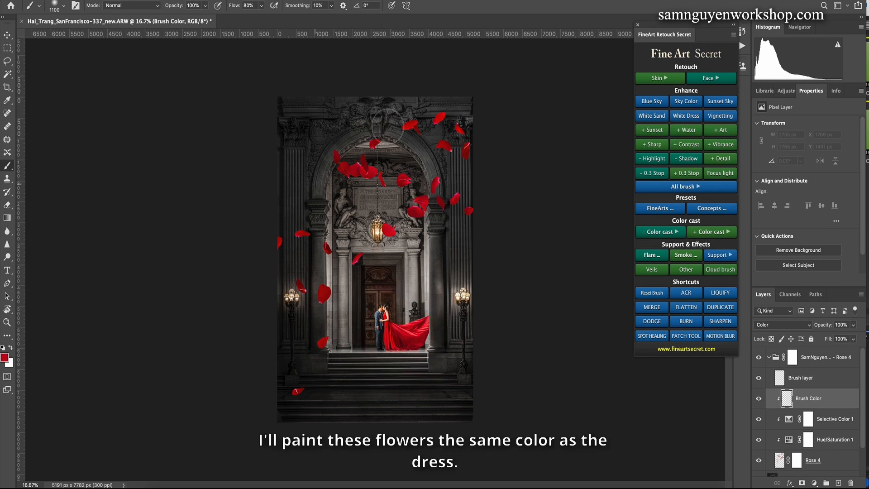
mouse_move(332, 297)
mouse_down()
mouse_move(288, 409)
mouse_move(302, 327)
mouse_move(349, 240)
mouse_move(357, 255)
mouse_up()
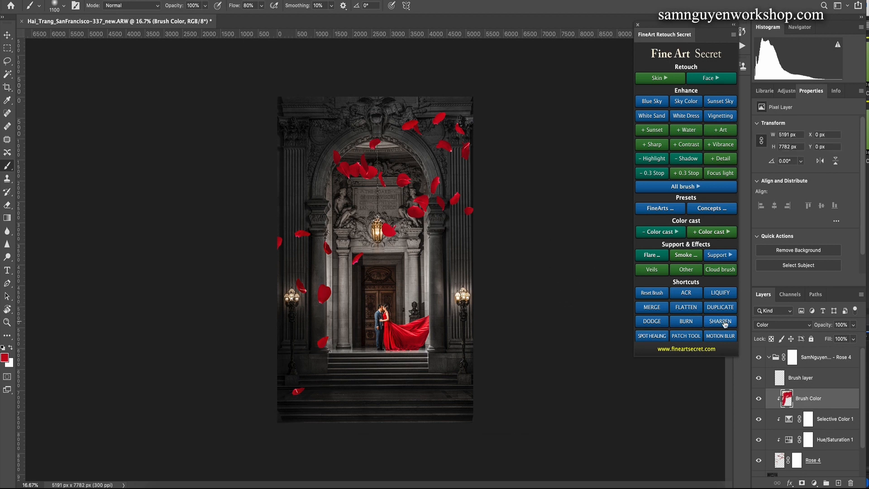
Insert the Rose 5 petal effect above the Rose 4 group, enlarge it to about 6403 px wide and position it over the couple and steps
click(776, 359)
click(685, 270)
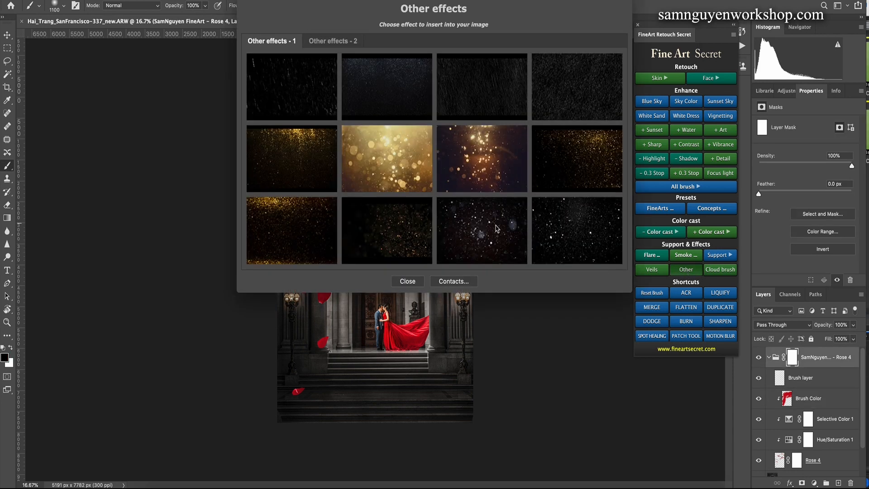
click(334, 41)
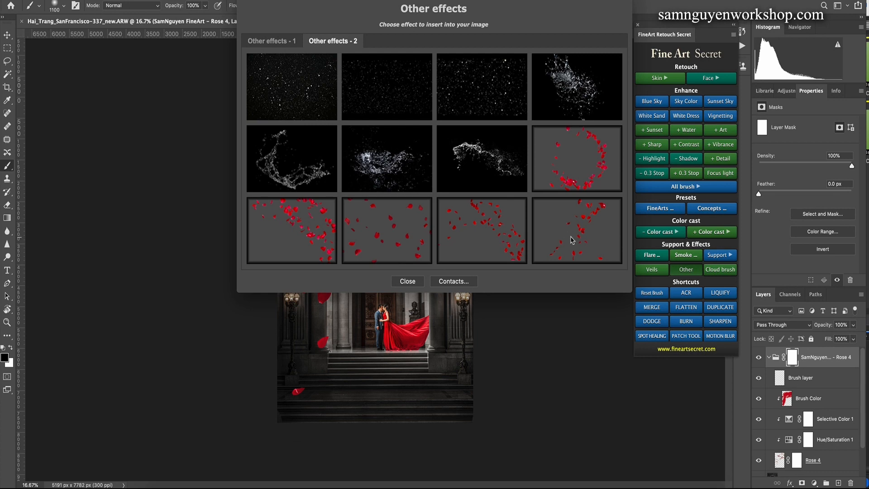
drag(418, 230, 464, 363)
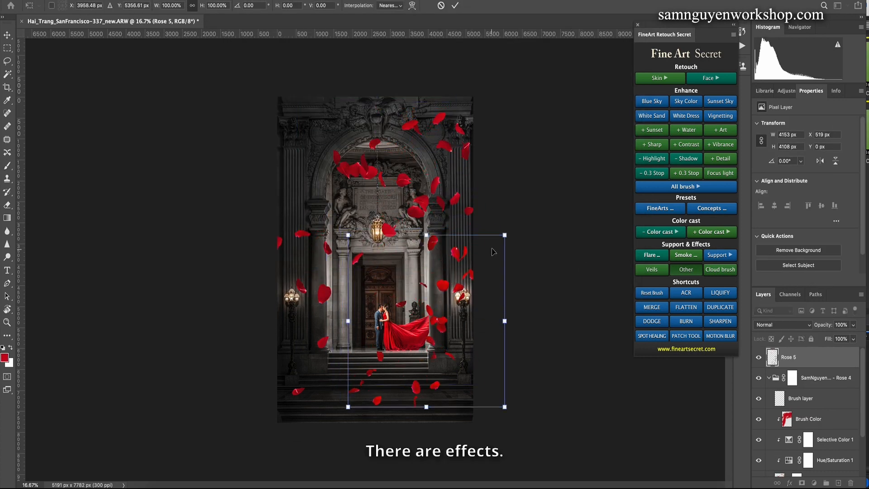
drag(505, 235, 587, 135)
drag(468, 290, 436, 310)
key(Return)
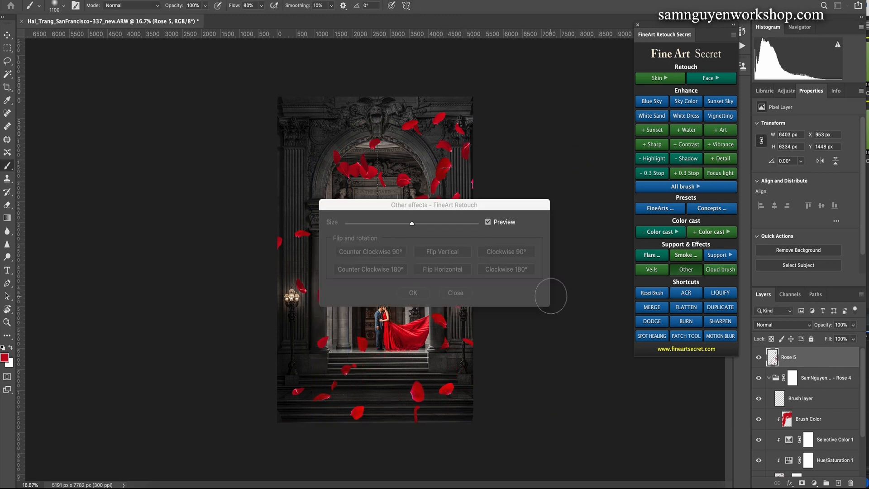
click(410, 293)
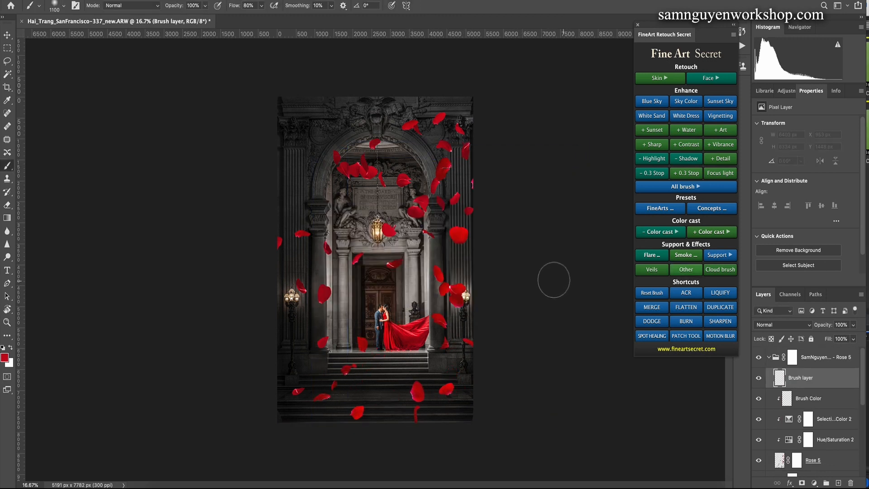
Remove the Rose 5 and Rose 4 effect groups from the photo
click(772, 361)
key(super+z)
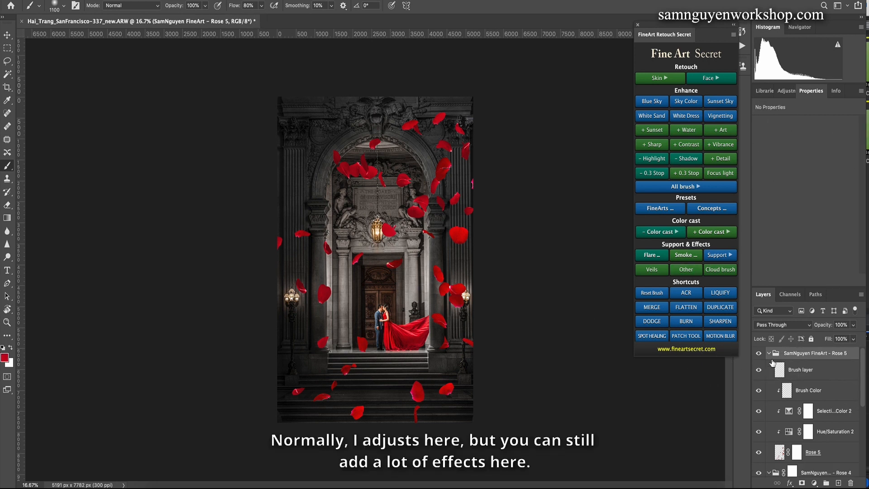
key(super+z)
key(super+z)
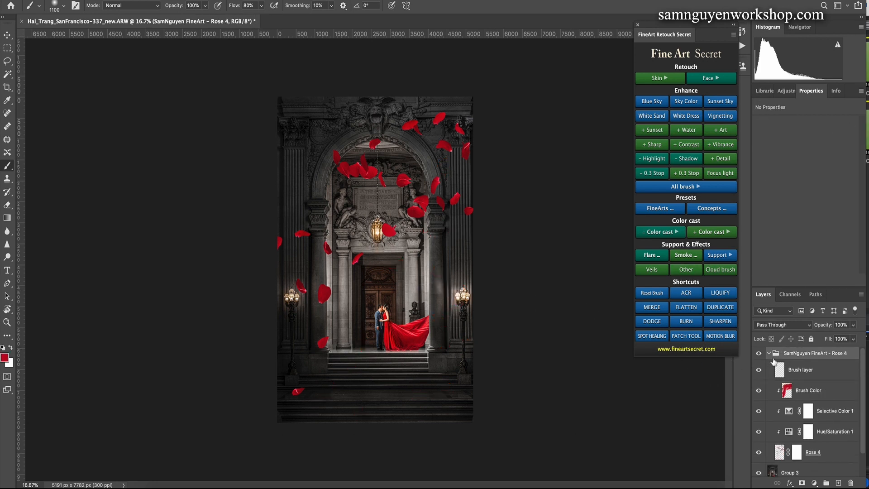
key(super+z)
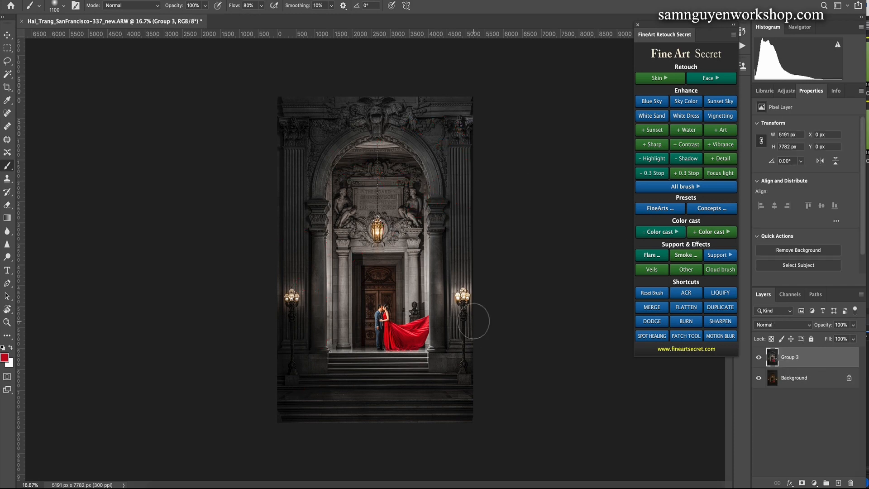
Insert the Snow 4 effect above the Group 3 layer at its default size and orientation
click(670, 269)
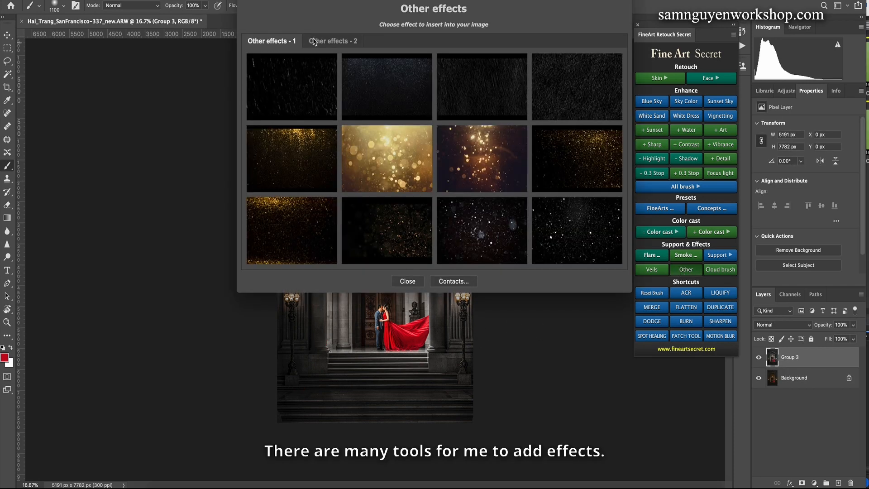
click(333, 41)
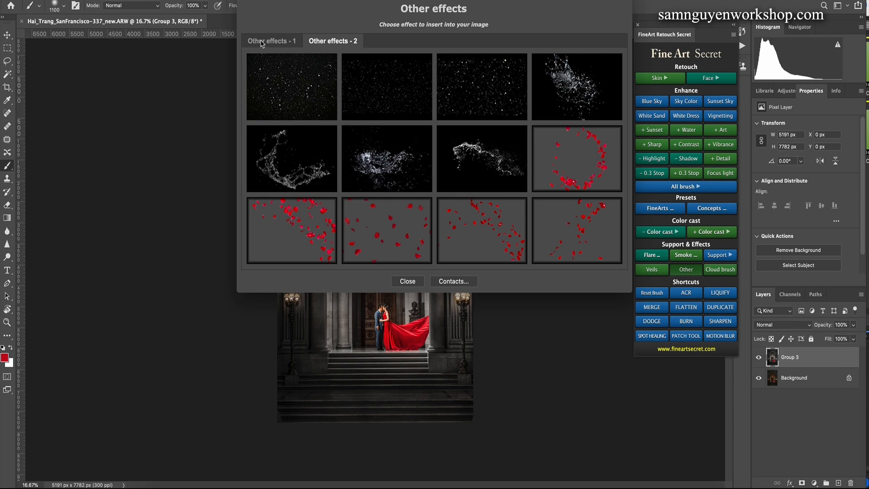
click(385, 94)
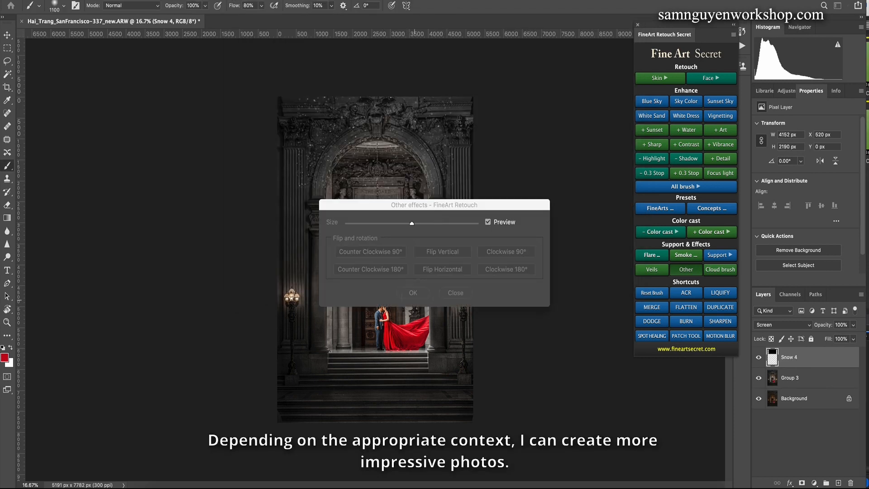
click(413, 292)
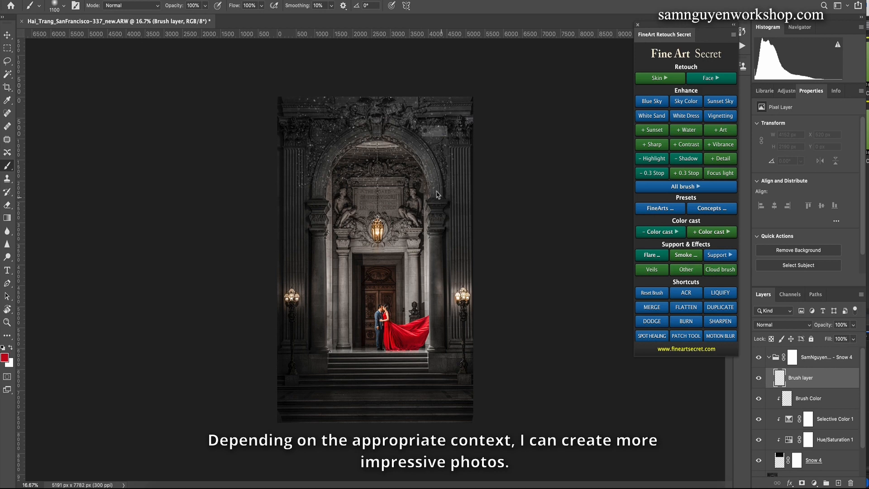
click(502, 158)
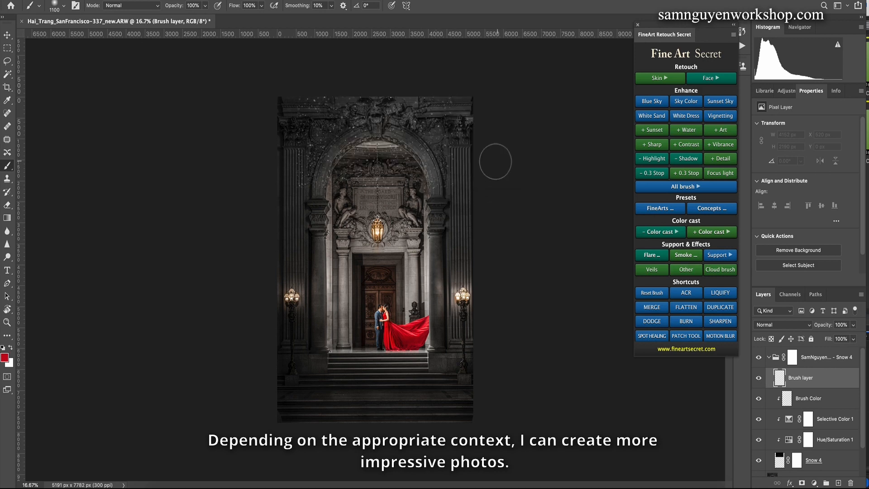
Scale the Snow 4 layer to about 388.74% and position it so the snow covers the whole photo
click(780, 462)
key(super+t)
drag(454, 189, 700, 488)
drag(420, 249, 341, 216)
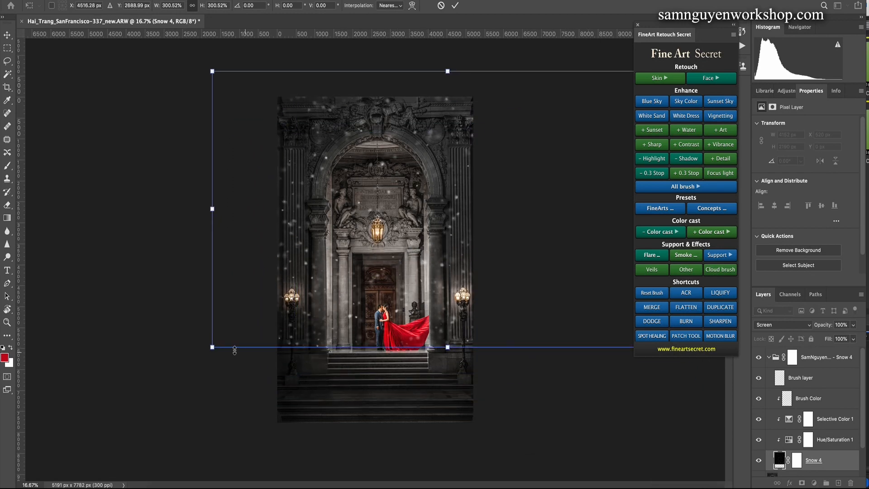
drag(451, 352, 461, 430)
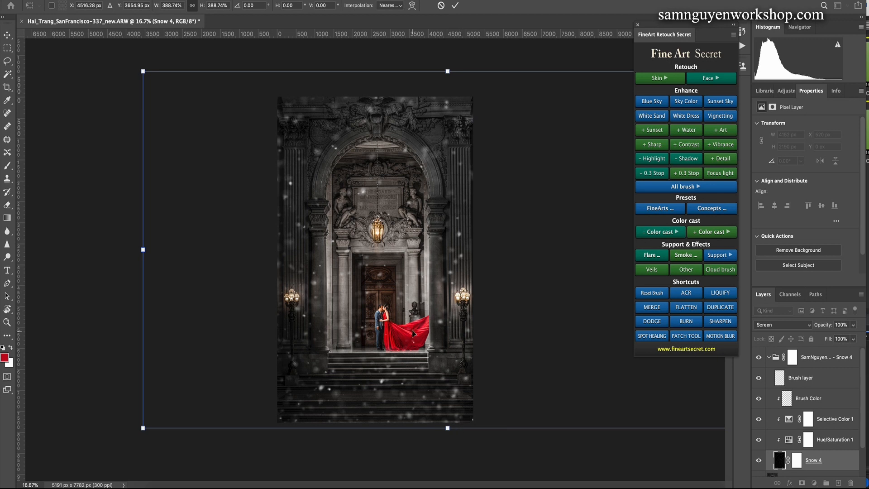
drag(433, 316, 430, 312)
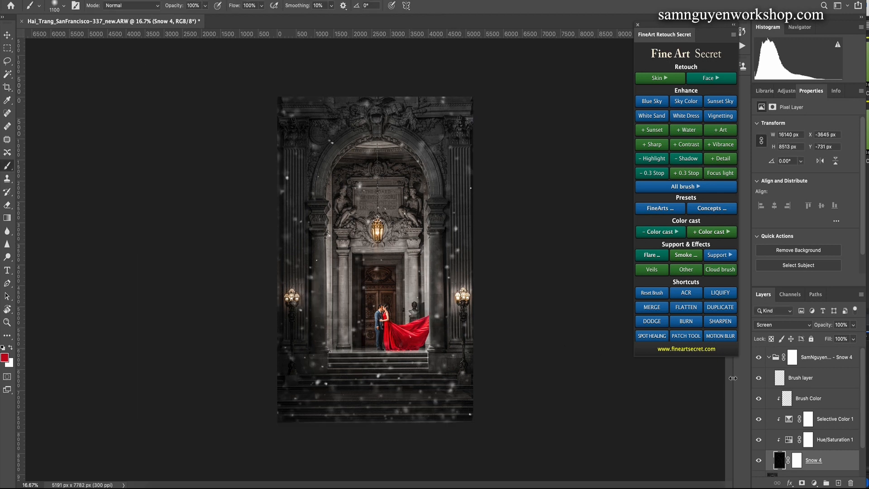
Set the Snow 4 layer's blend mode to Lighten and select its effect group
click(783, 325)
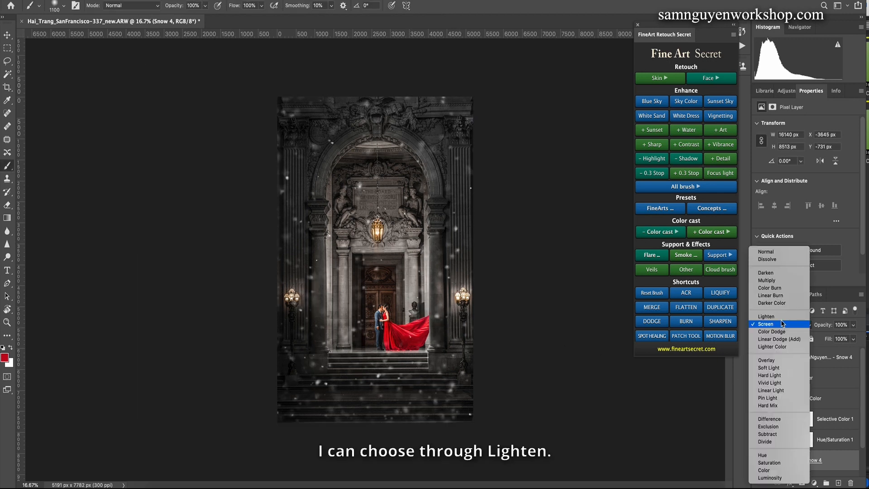
click(781, 317)
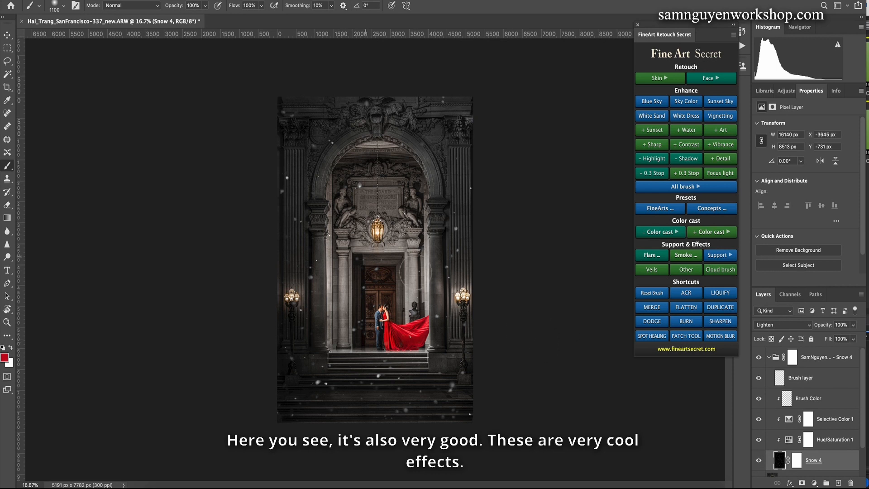
click(775, 358)
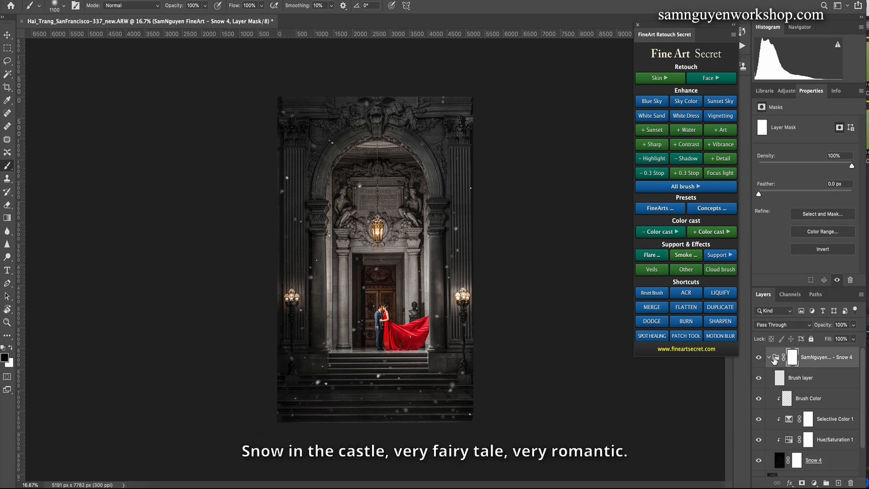